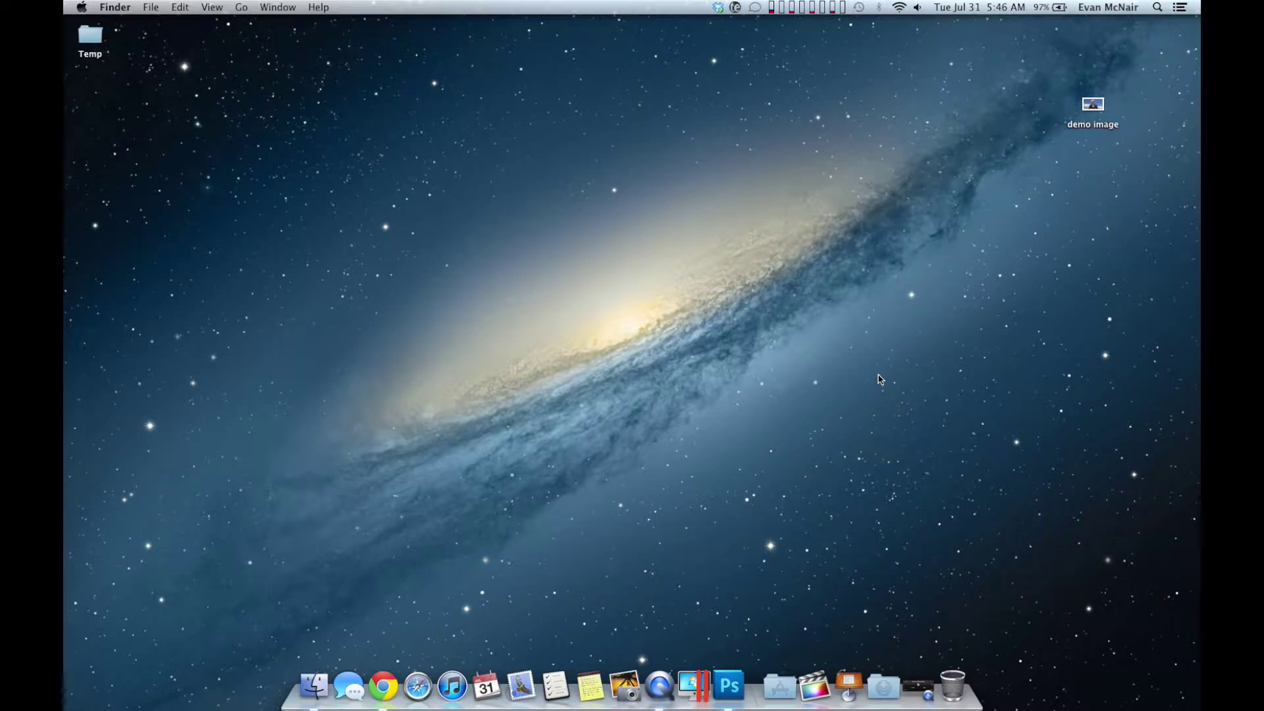
Preview demo image.jpg on the Desktop, then open it in Photoshop via File > Open
{"action": "key", "text": "space"}
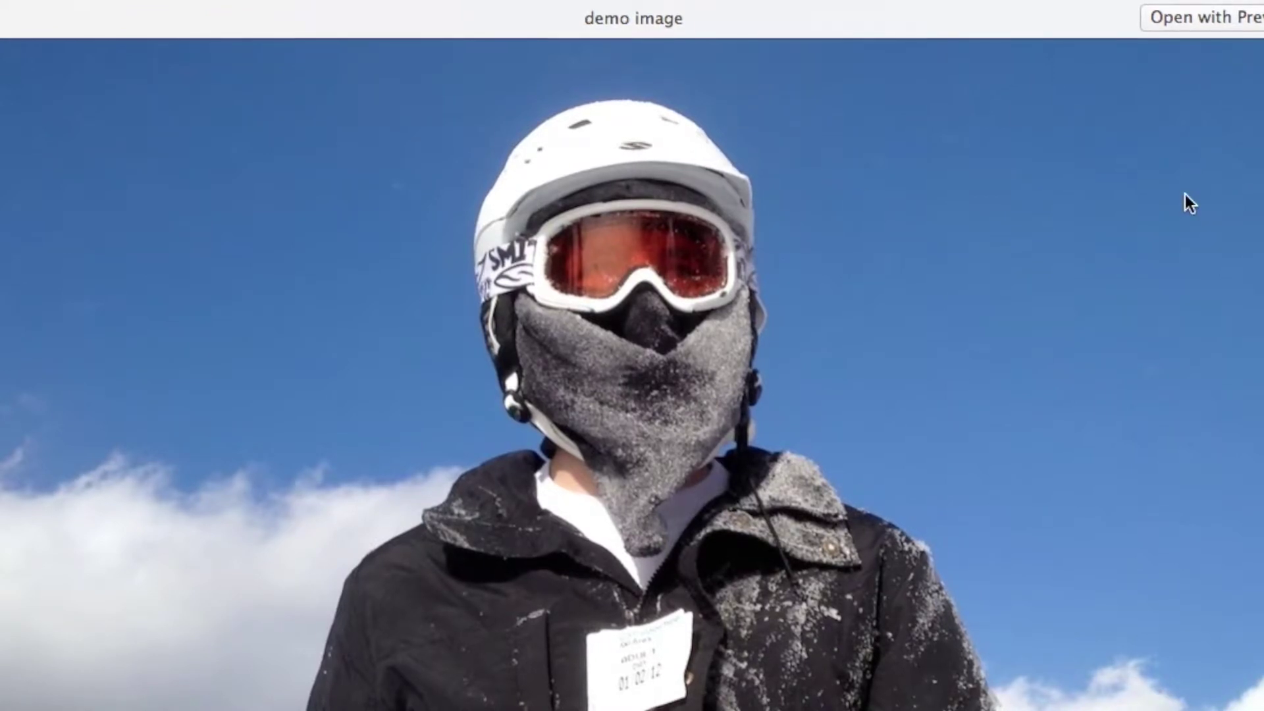
{"action": "key", "text": "space"}
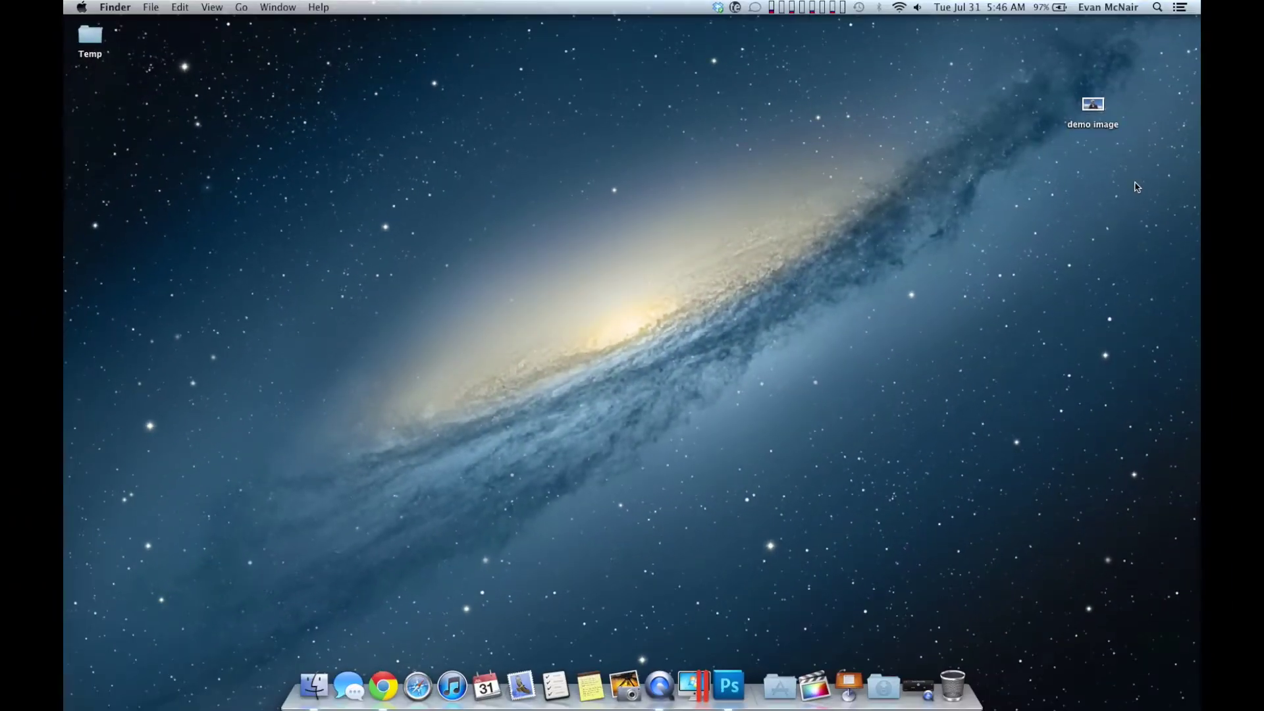
{"action": "left_click", "coordinate": [729, 686]}
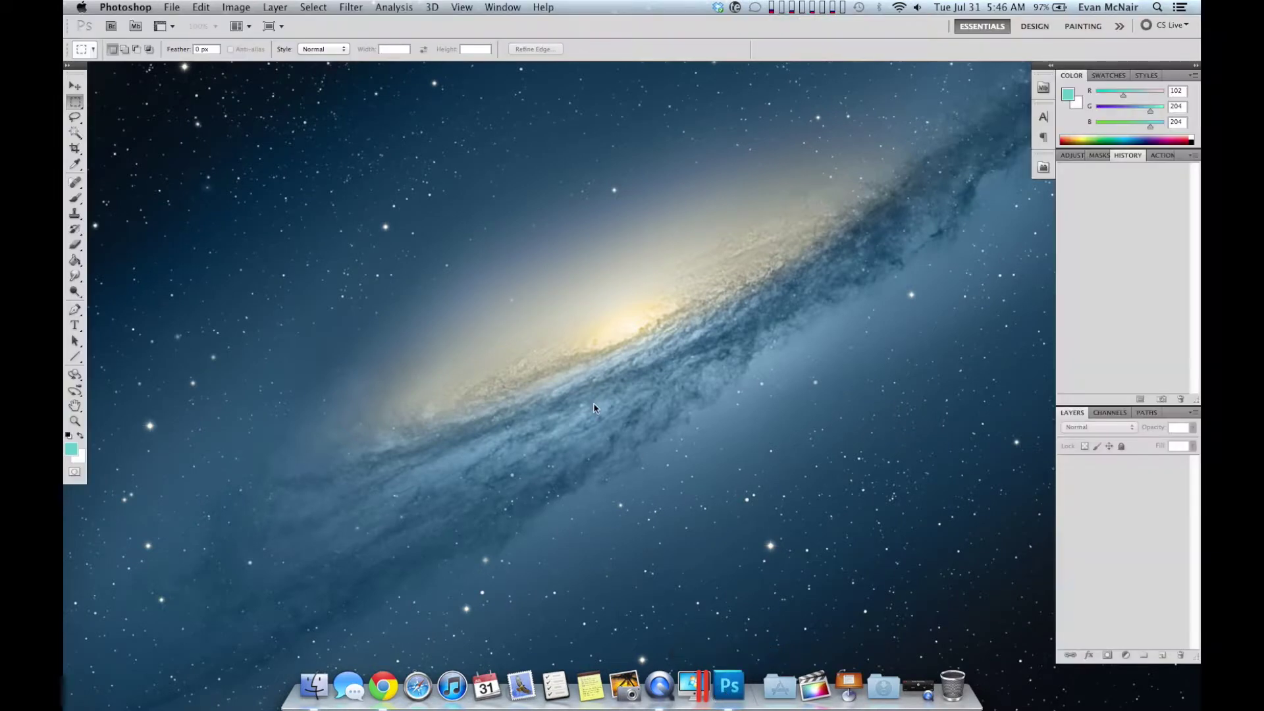
{"action": "left_click", "coordinate": [173, 7]}
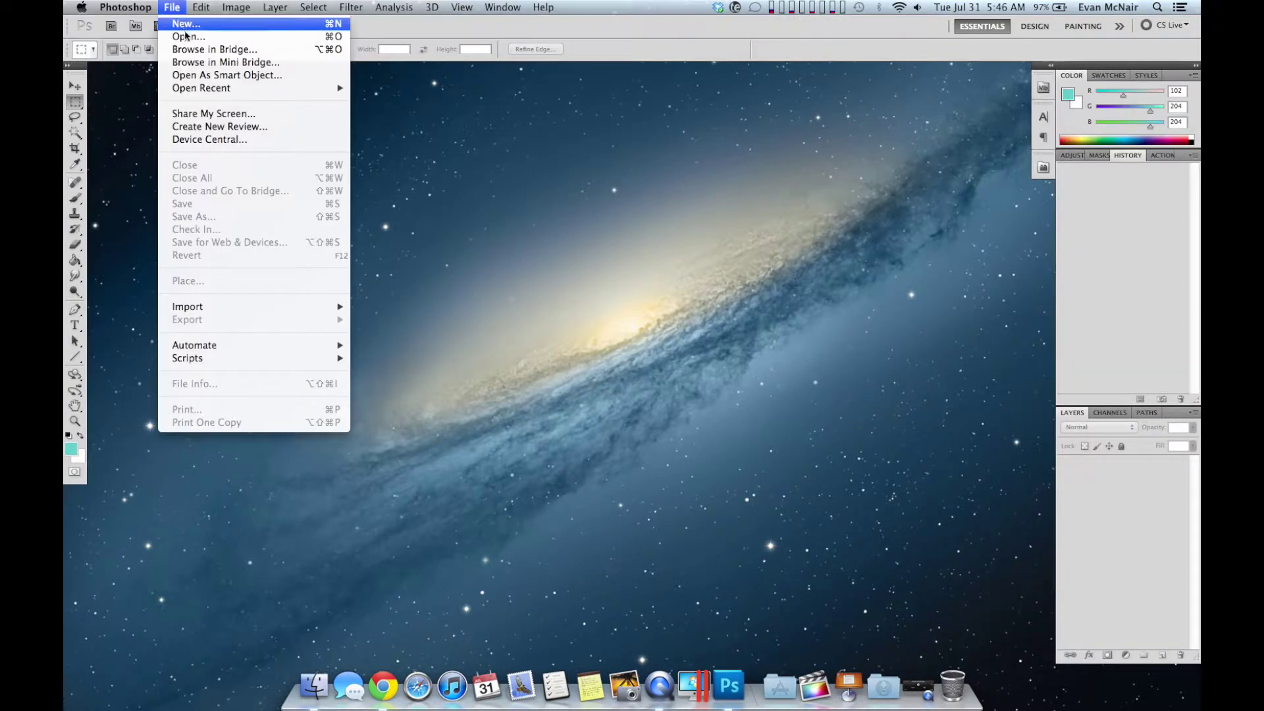
{"action": "left_click", "coordinate": [187, 36]}
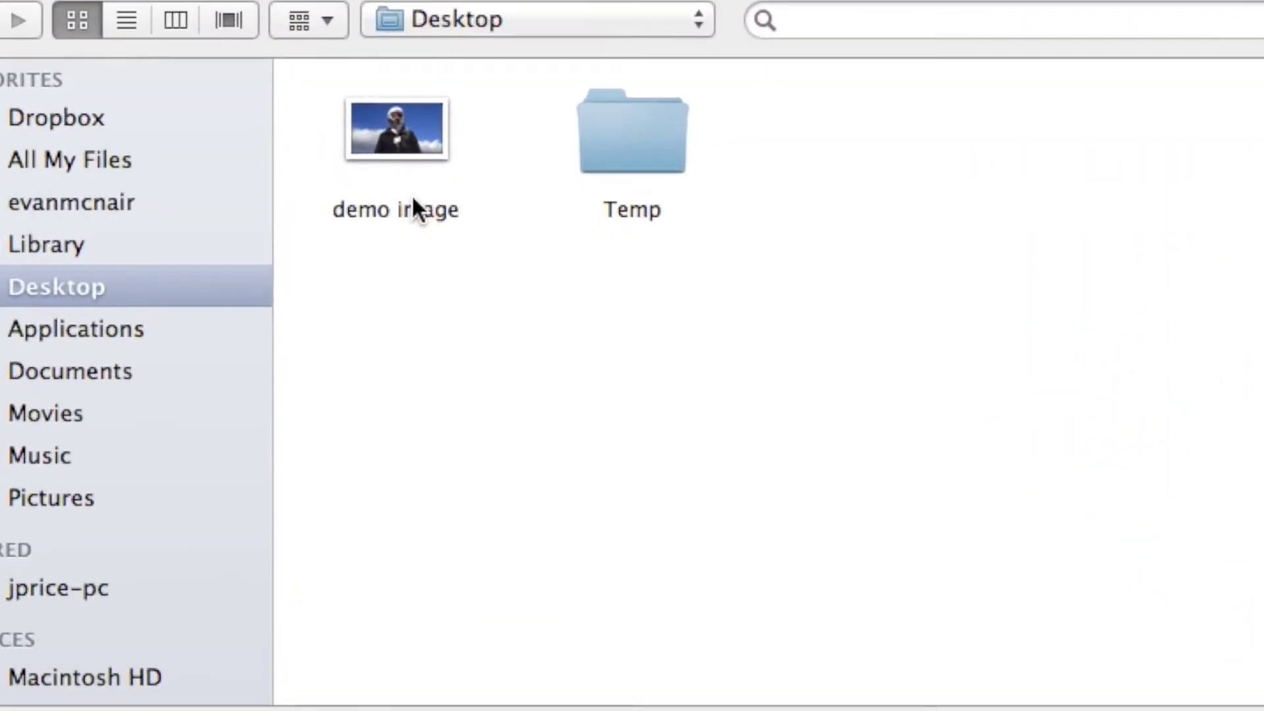
{"action": "left_click", "coordinate": [396, 138]}
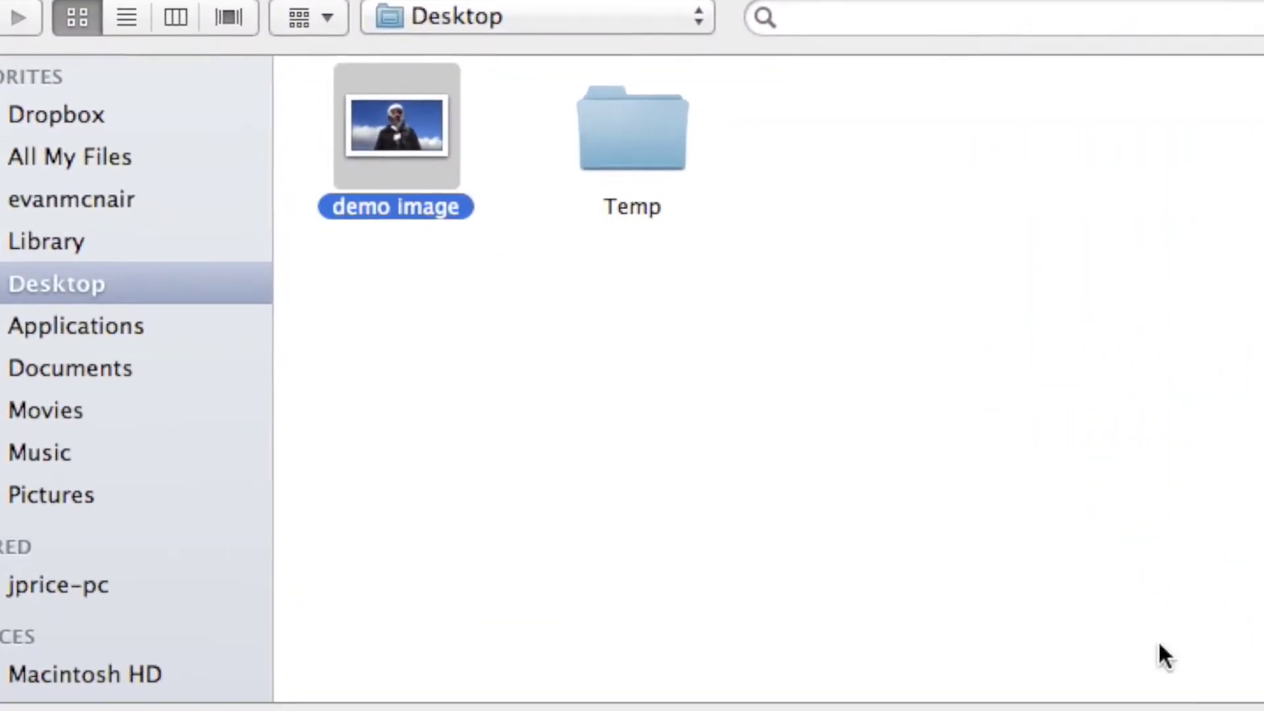
{"action": "left_click", "coordinate": [1159, 640]}
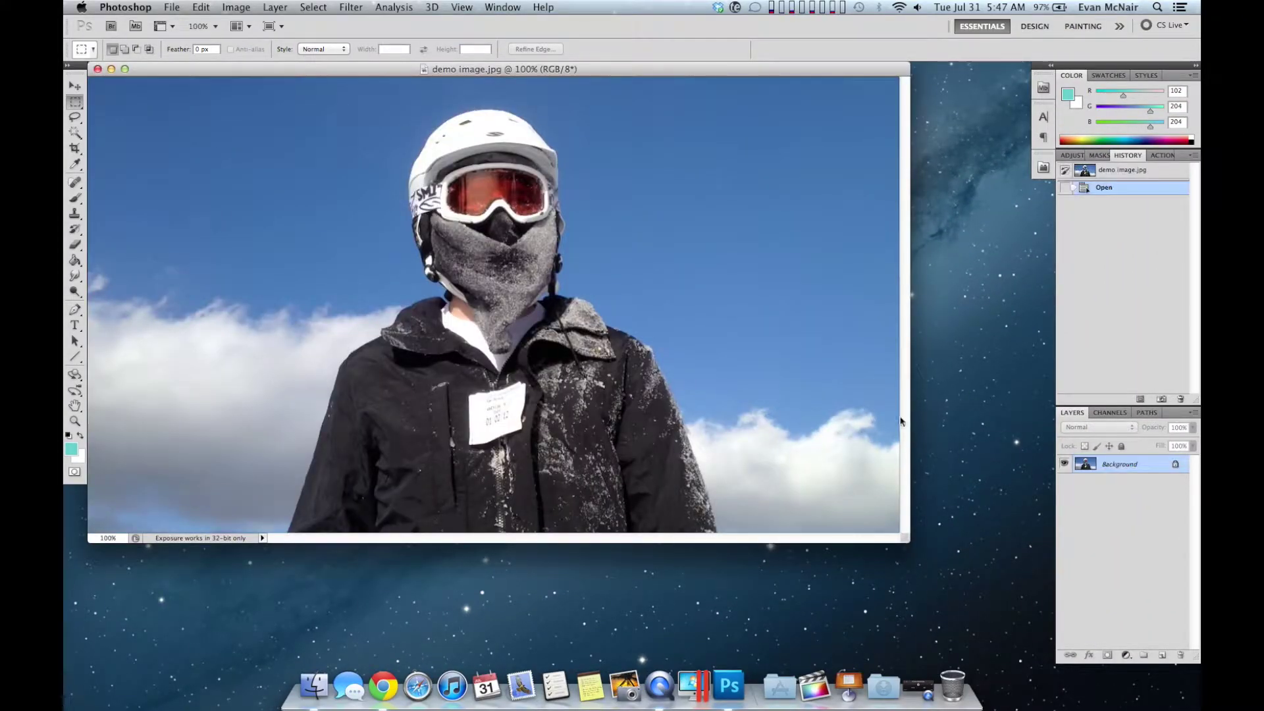
Create a new layer with the default name Layer 1 from Layer > New > Layer
{"action": "left_click", "coordinate": [274, 6]}
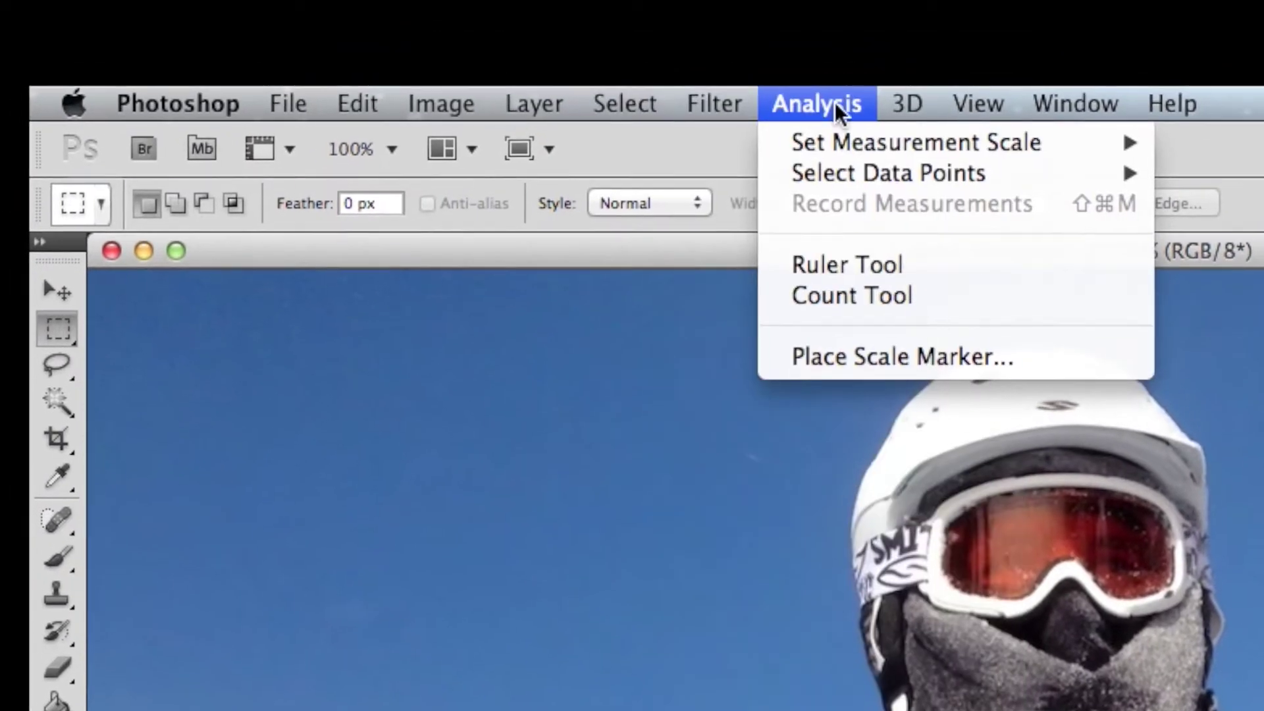
{"action": "mouse_move", "coordinate": [612, 95]}
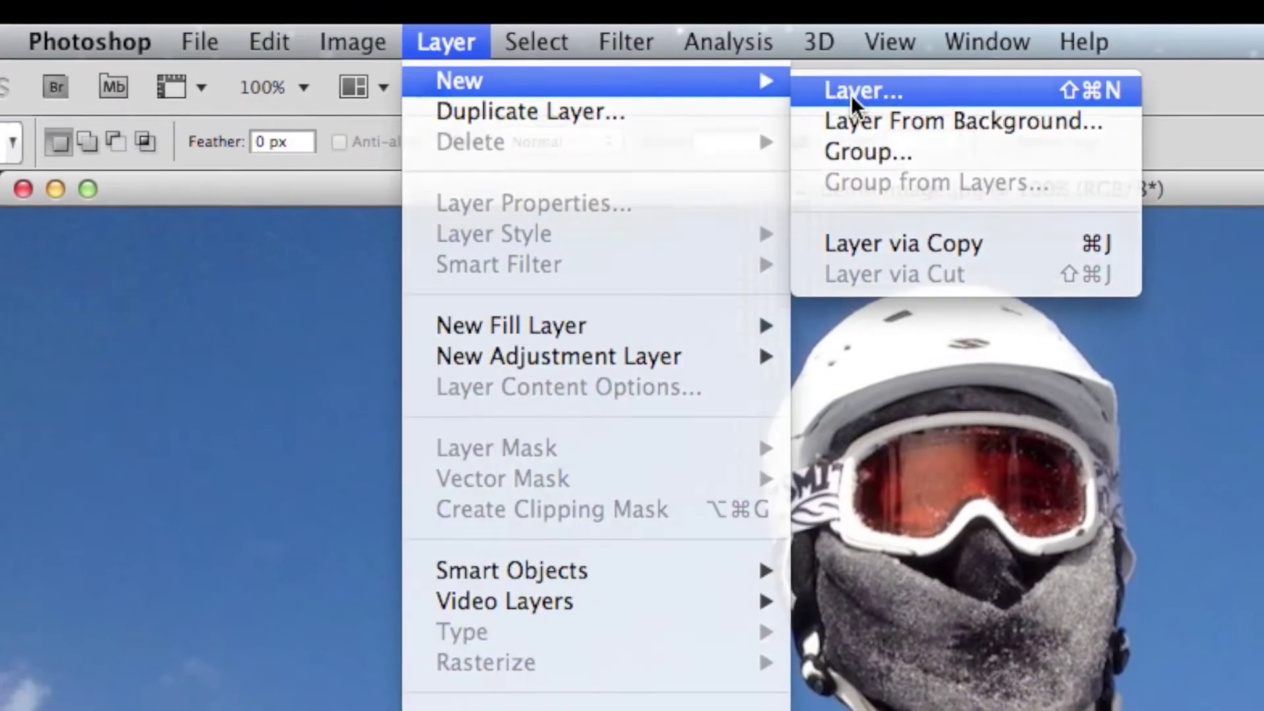
{"action": "left_click", "coordinate": [851, 95]}
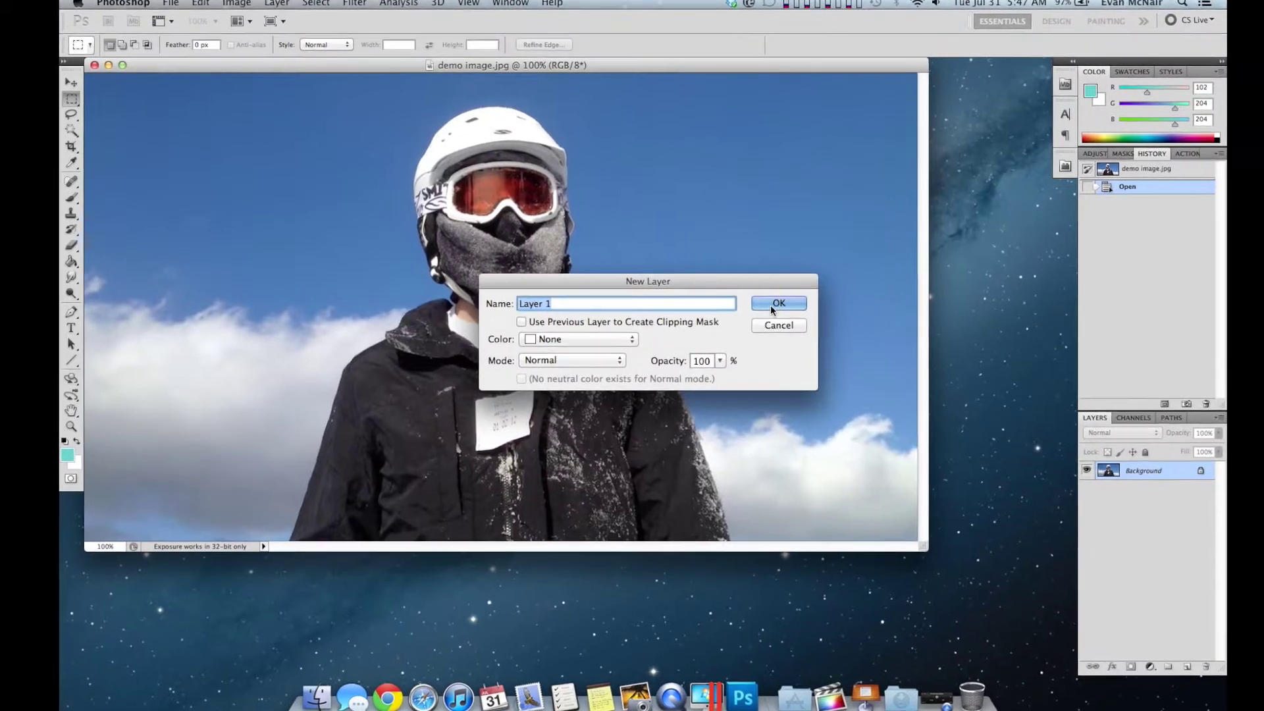
{"action": "left_click", "coordinate": [765, 300]}
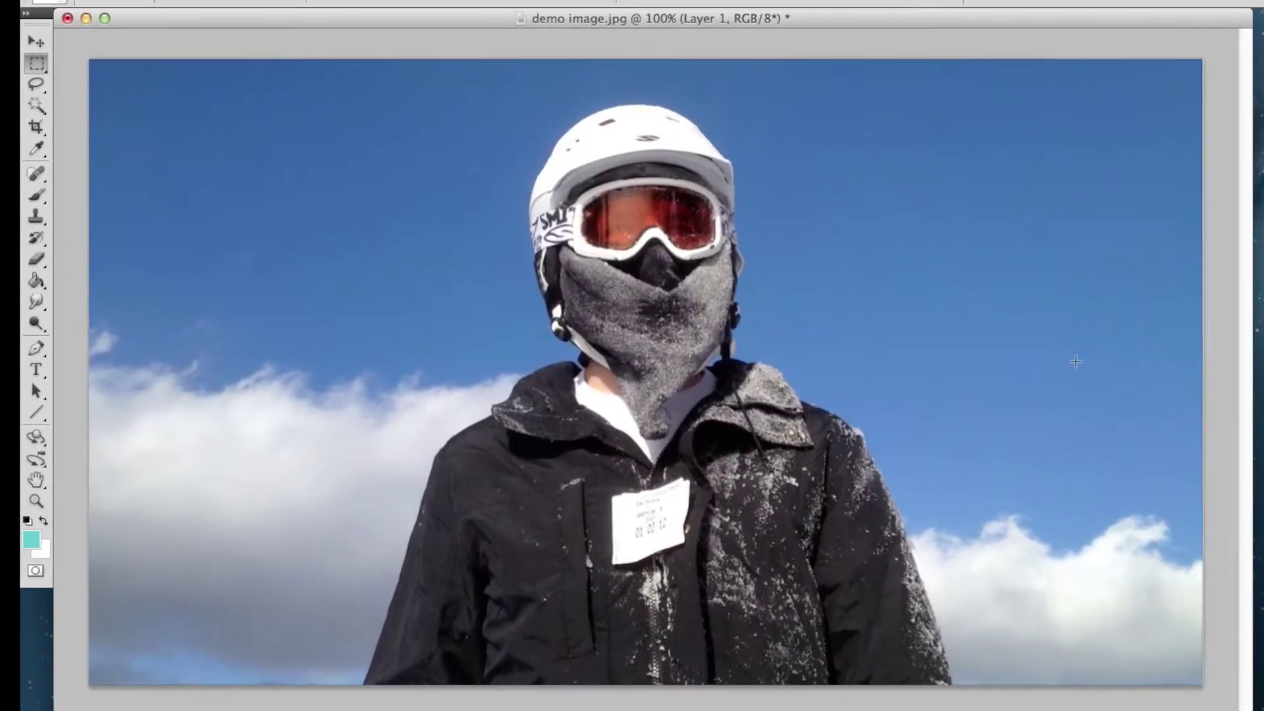
Marquee a full-width strip across the photo's top and fill it black with the Paint Bucket
{"action": "left_click_drag", "start_coordinate": [211, 105], "coordinate": [766, 152]}
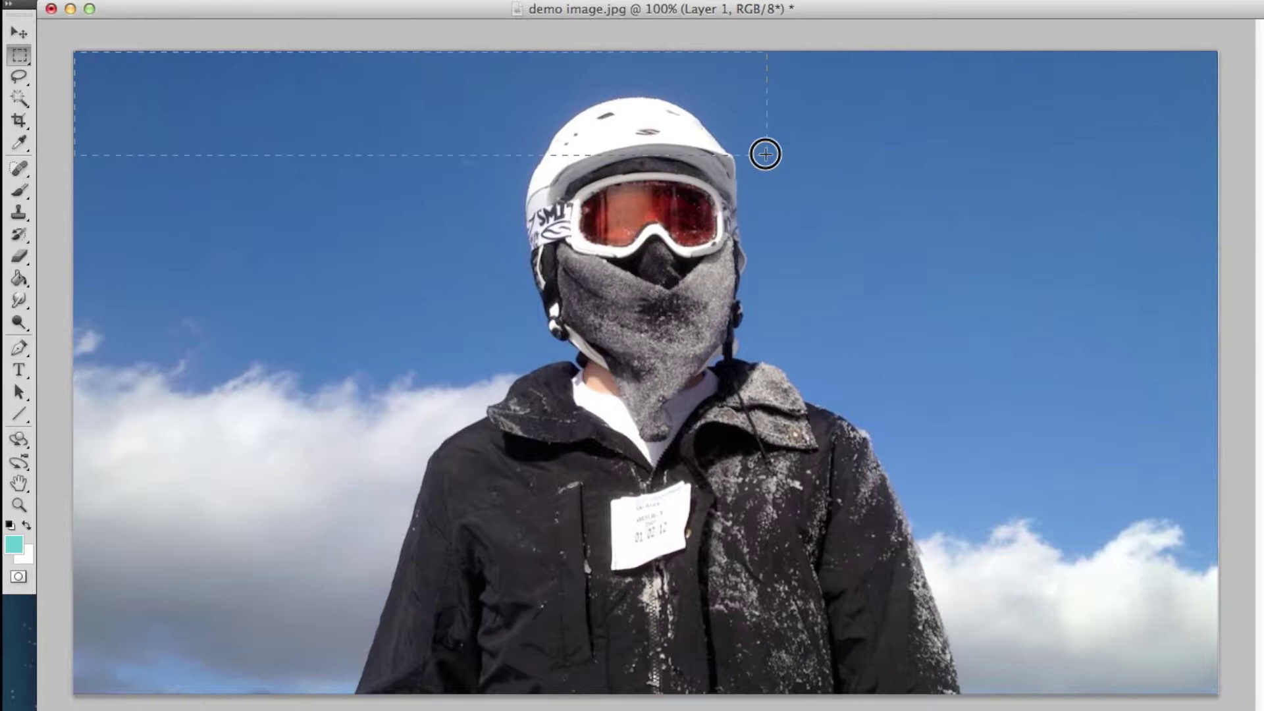
{"action": "left_click_drag", "start_coordinate": [1092, 143], "coordinate": [1221, 139]}
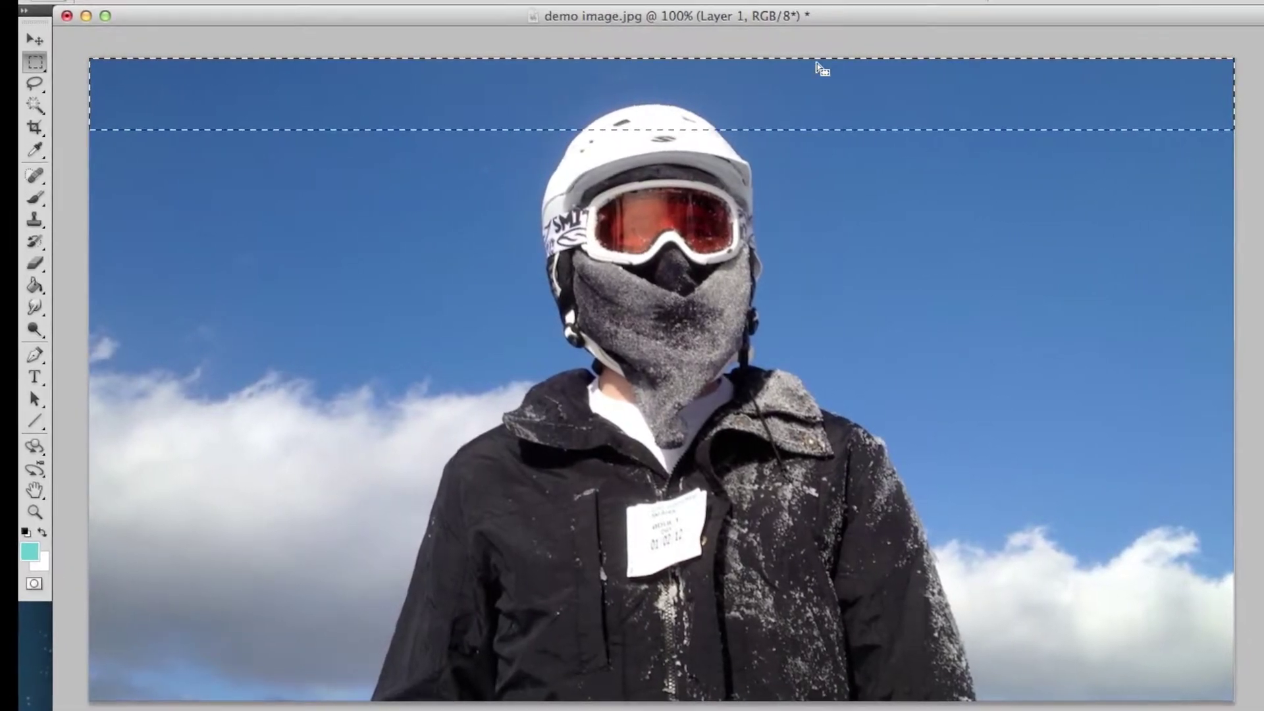
{"action": "left_click", "coordinate": [40, 220]}
{"action": "left_click", "coordinate": [42, 288]}
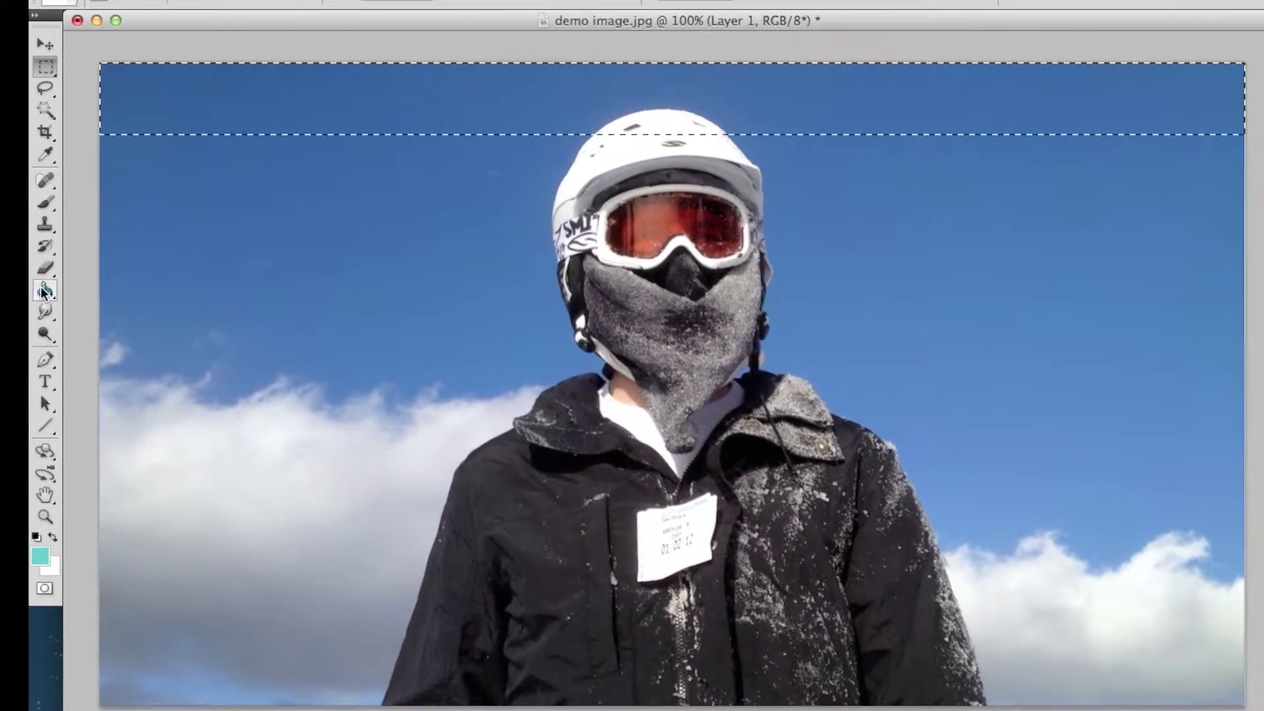
{"action": "key", "text": "d"}
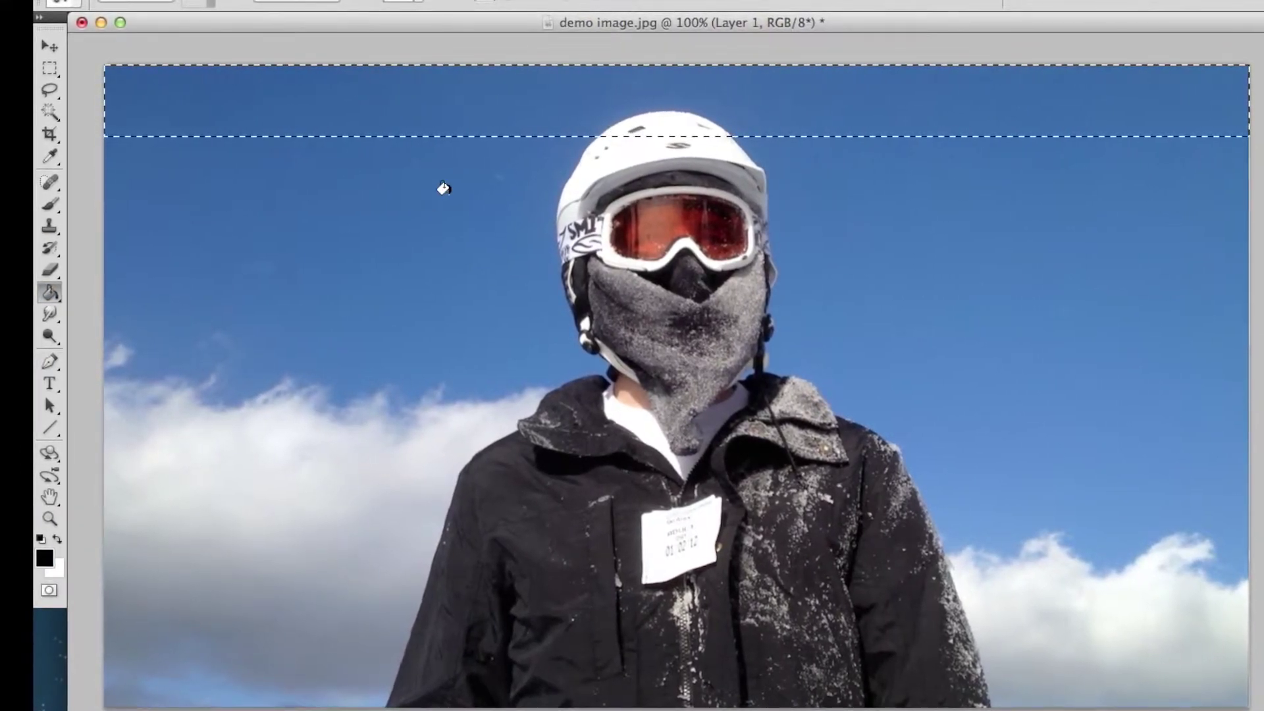
{"action": "left_click", "coordinate": [570, 86]}
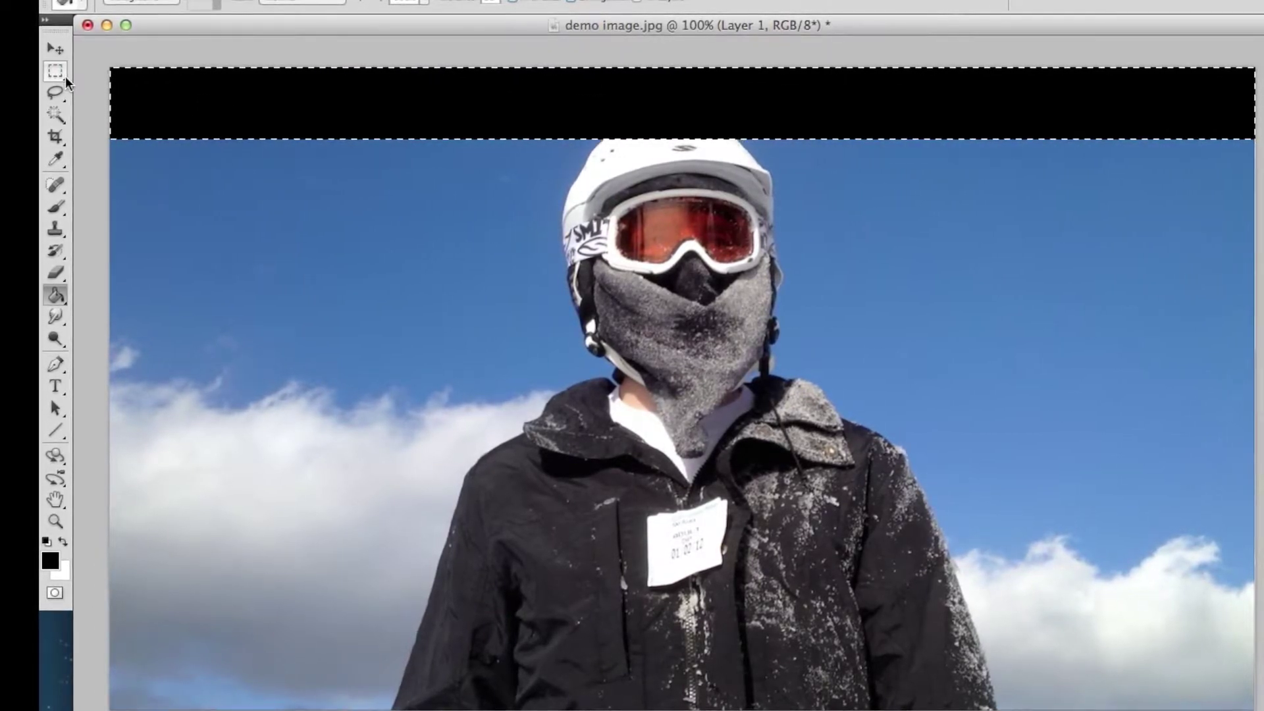
{"action": "left_click", "coordinate": [56, 72]}
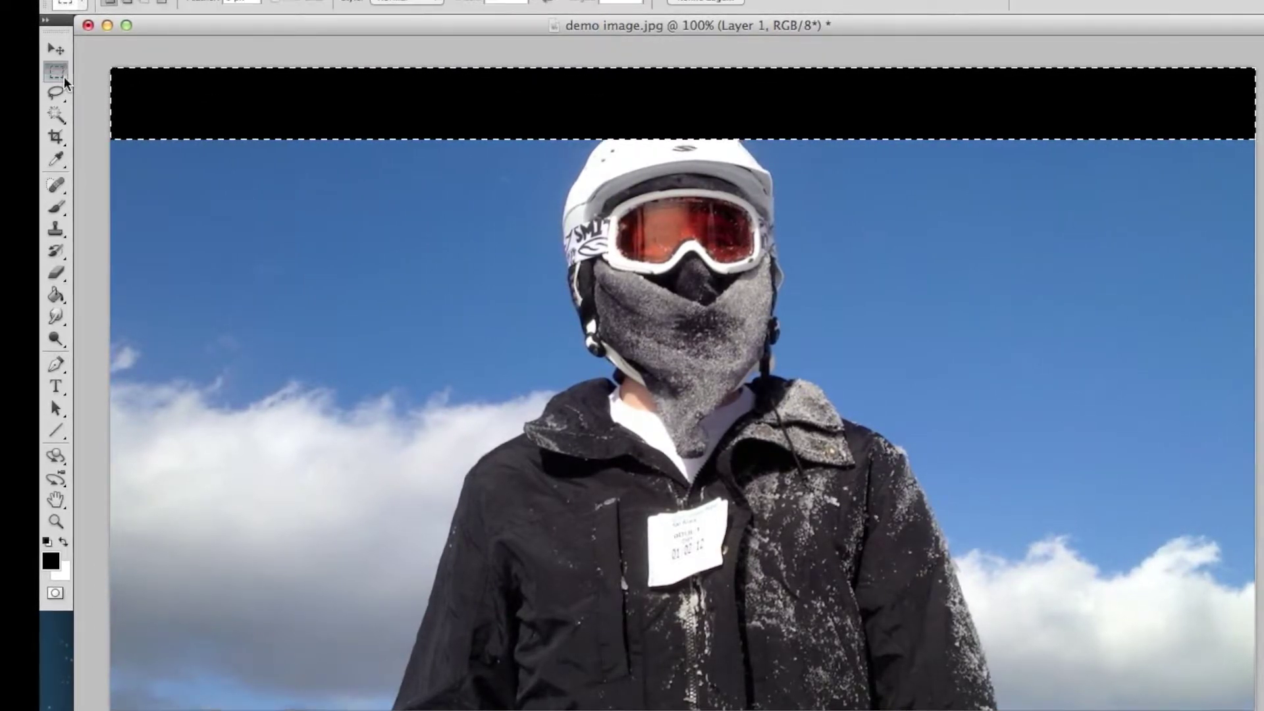
Copy the black bar to a new layer, move it to the bottom edge, and merge both bars
{"action": "right_click", "coordinate": [259, 106]}
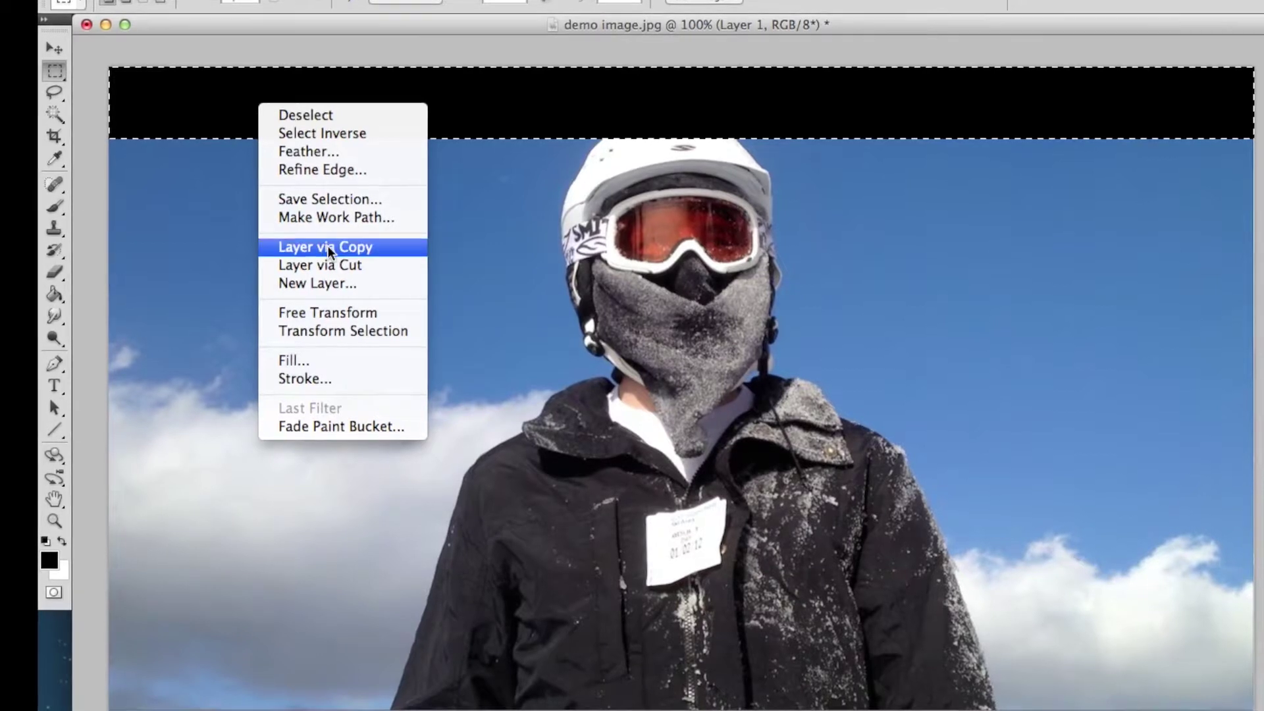
{"action": "left_click", "coordinate": [351, 248]}
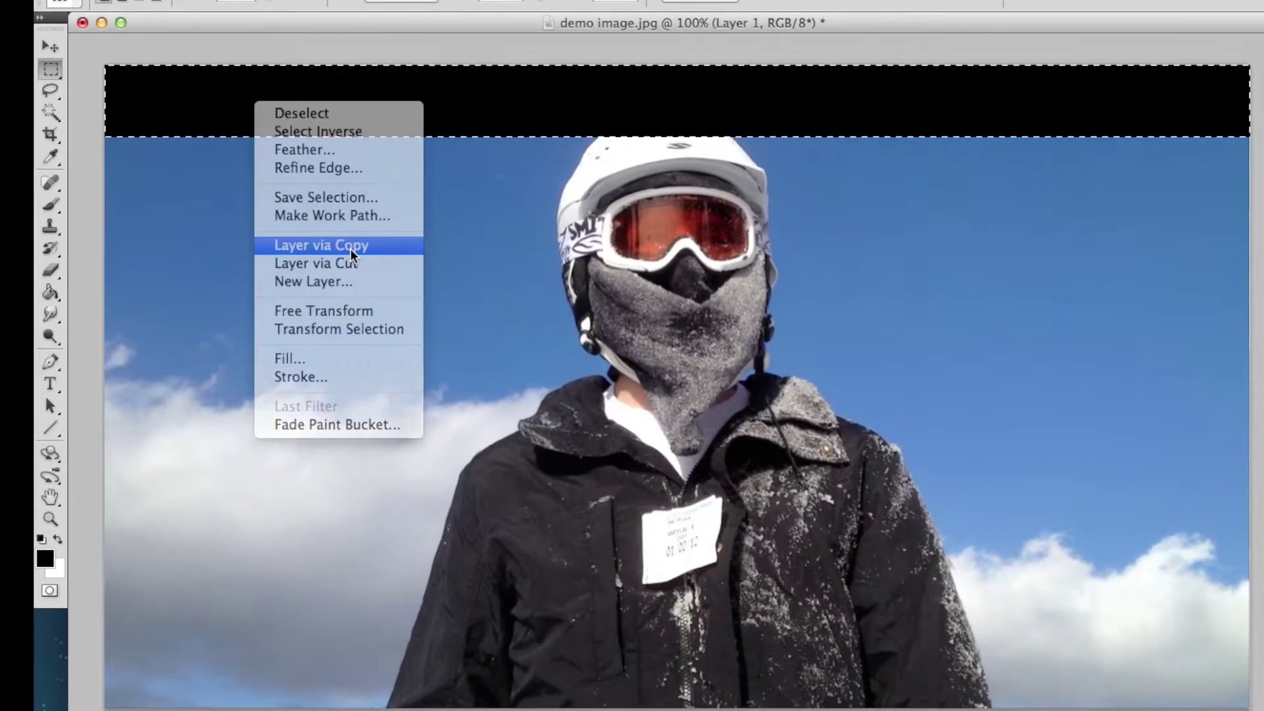
{"action": "key", "text": "v"}
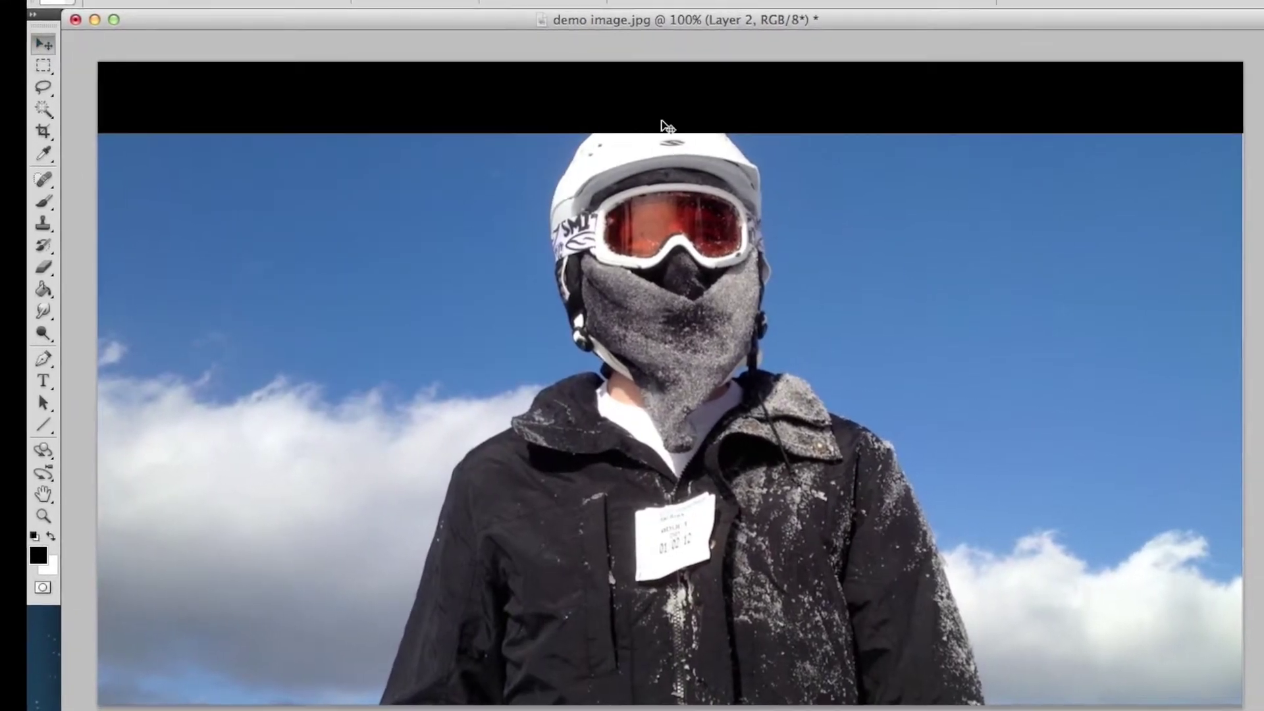
{"action": "left_click_drag", "start_coordinate": [661, 188], "coordinate": [635, 665]}
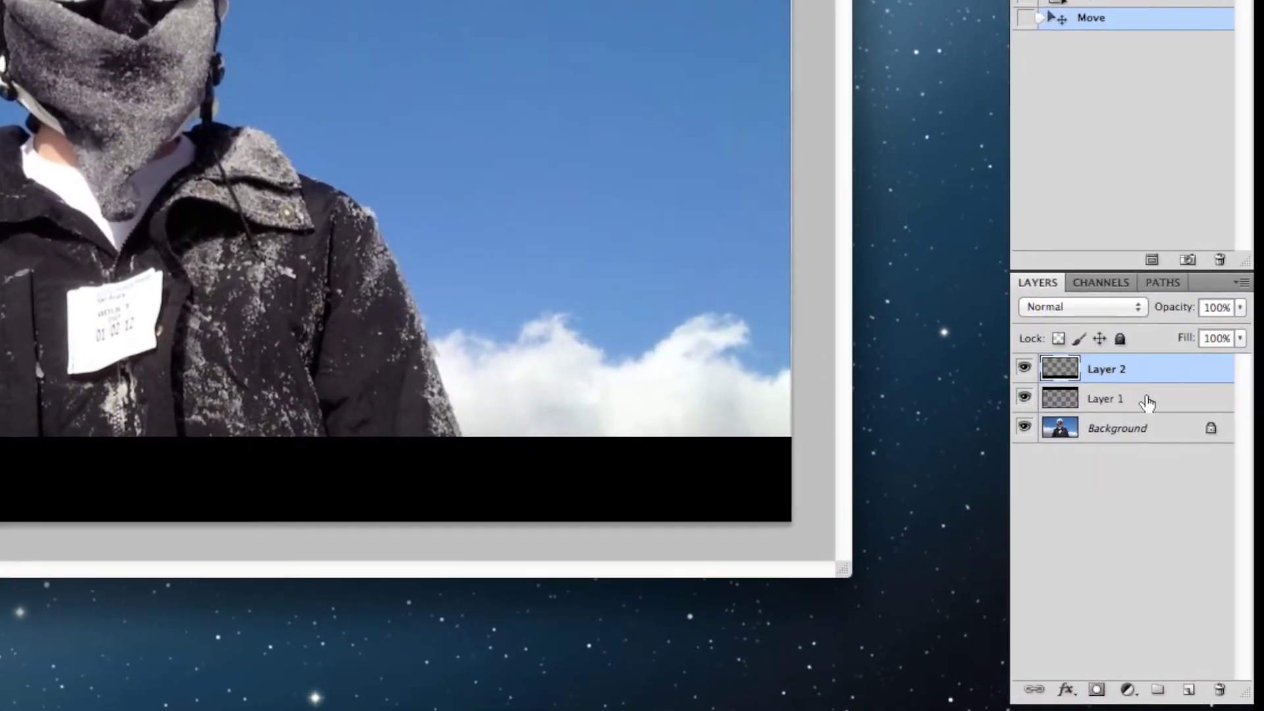
{"action": "left_click", "coordinate": [1148, 401], "text": "shift"}
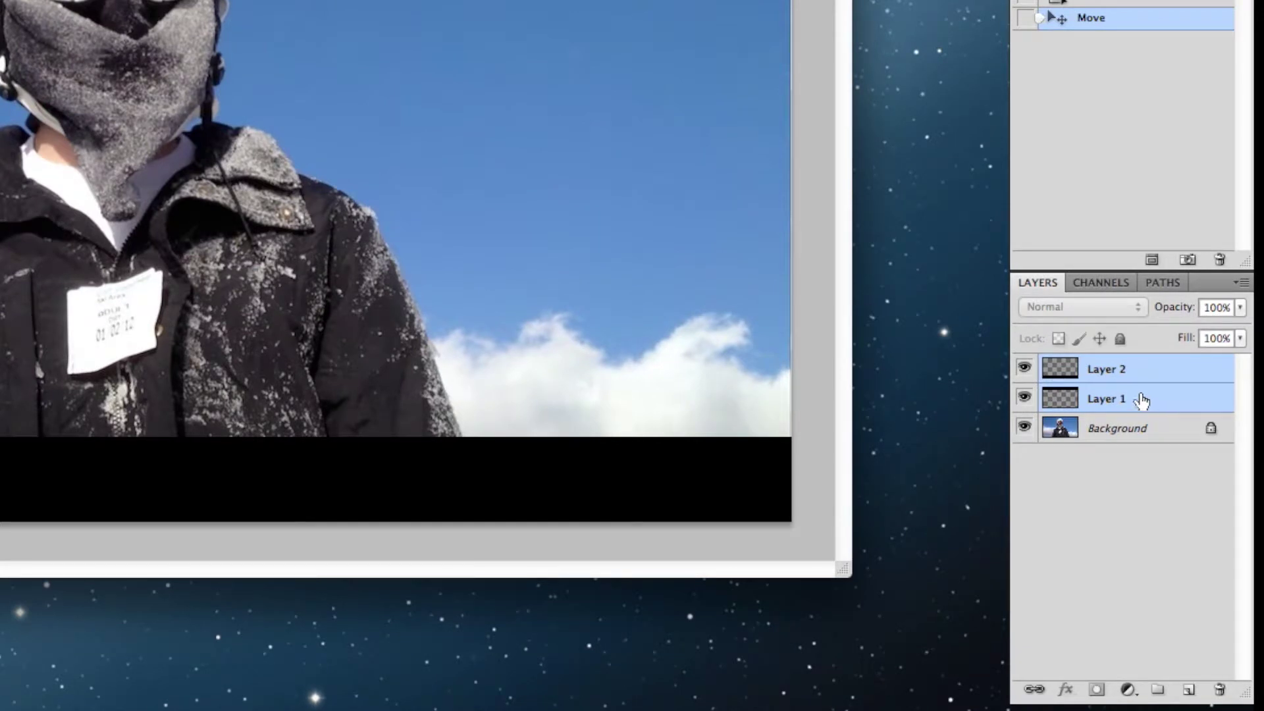
{"action": "key", "text": "super+e"}
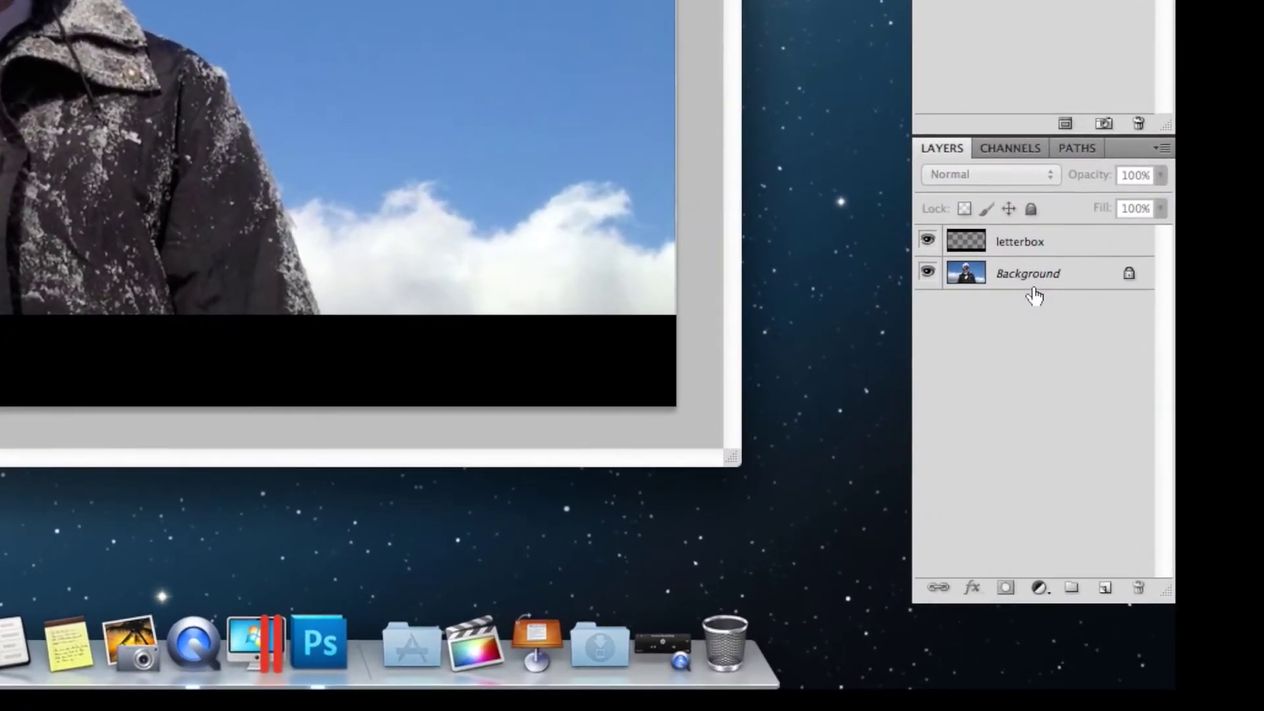
Duplicate the Background layer and delete the original Background
{"action": "left_click", "coordinate": [1045, 340]}
{"action": "key", "text": "super+j"}
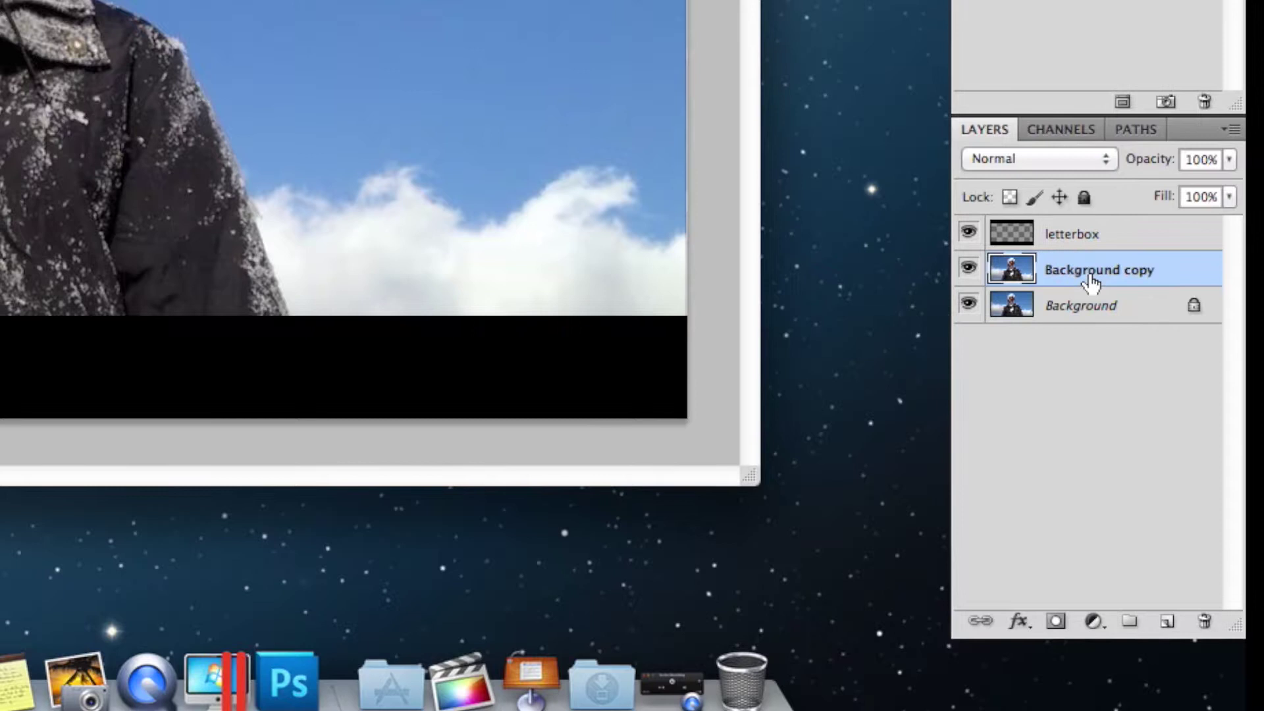
{"action": "left_click", "coordinate": [1092, 303]}
{"action": "right_click", "coordinate": [1093, 312]}
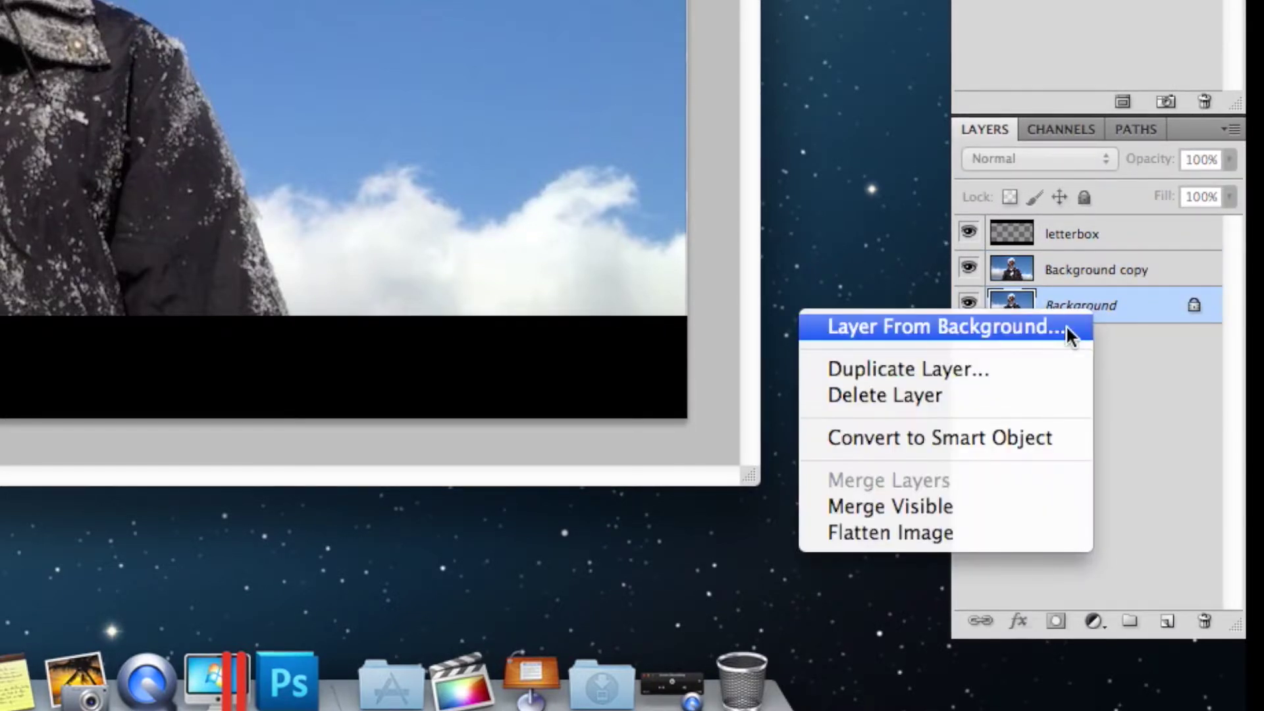
{"action": "left_click", "coordinate": [975, 394]}
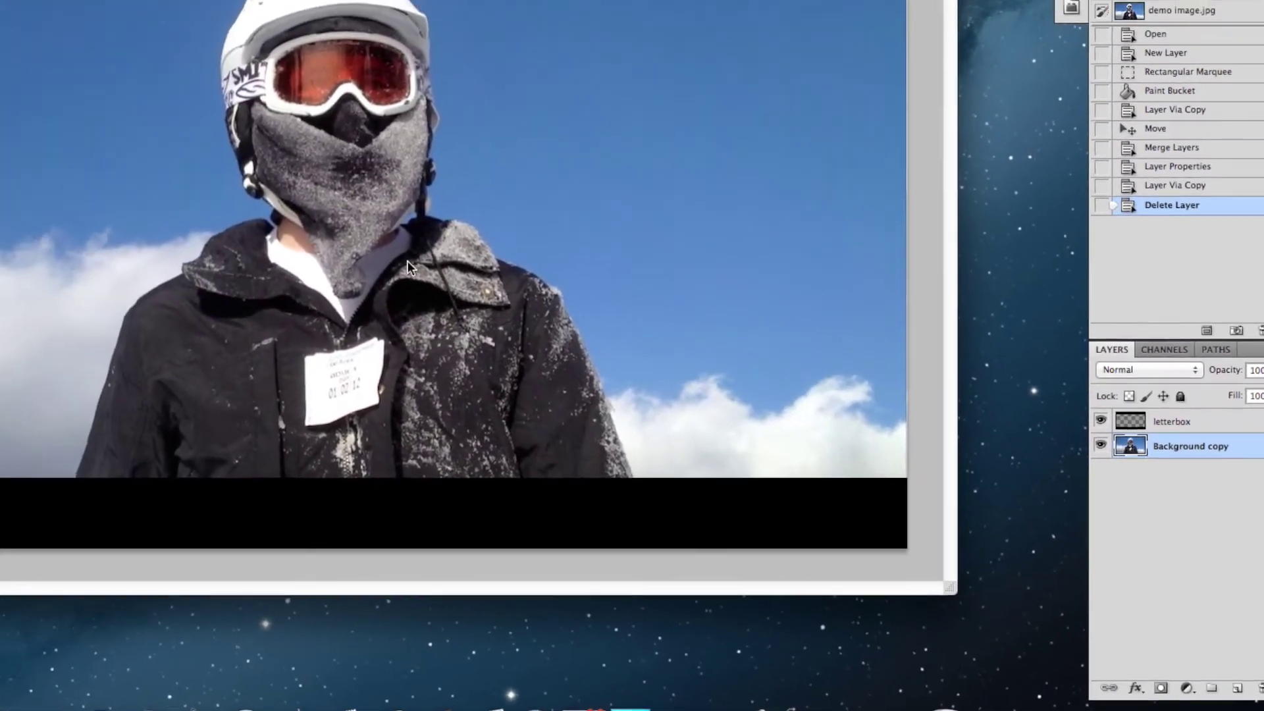
Nudge the photo copy upward, hiding the letterbox layer to check the shift
{"action": "key", "text": "Up"}
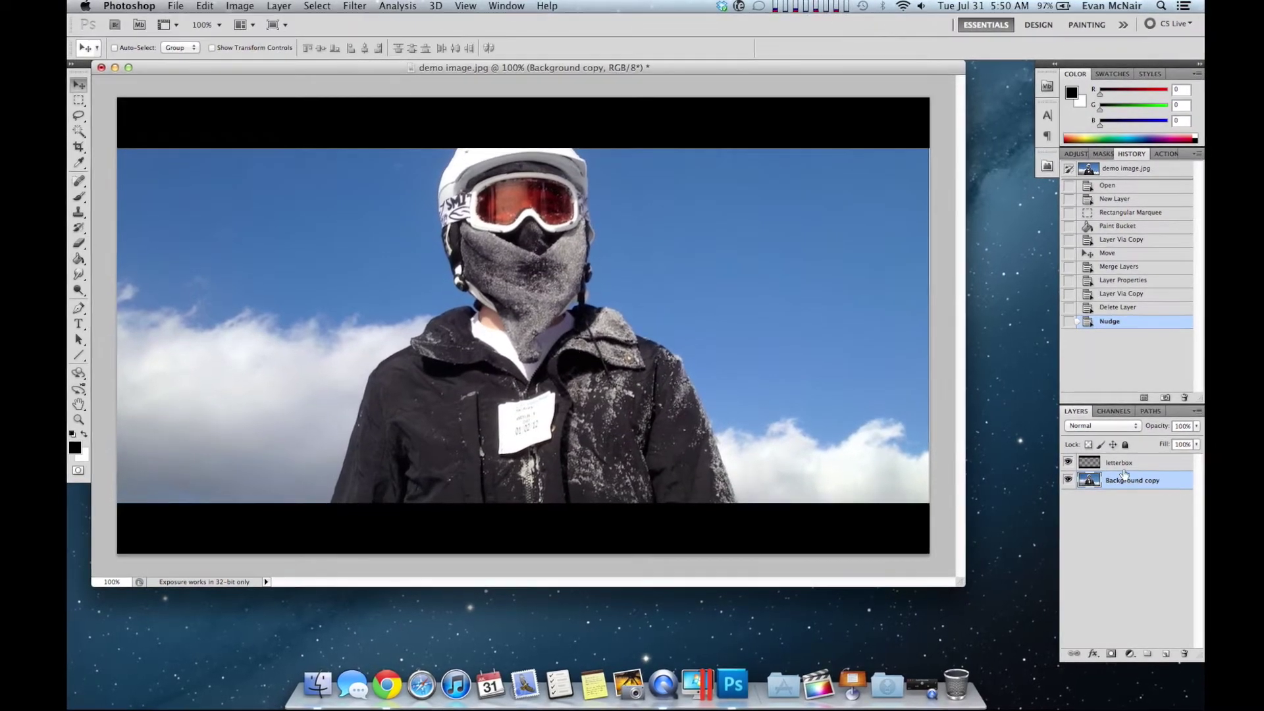
{"action": "left_click", "coordinate": [1066, 462]}
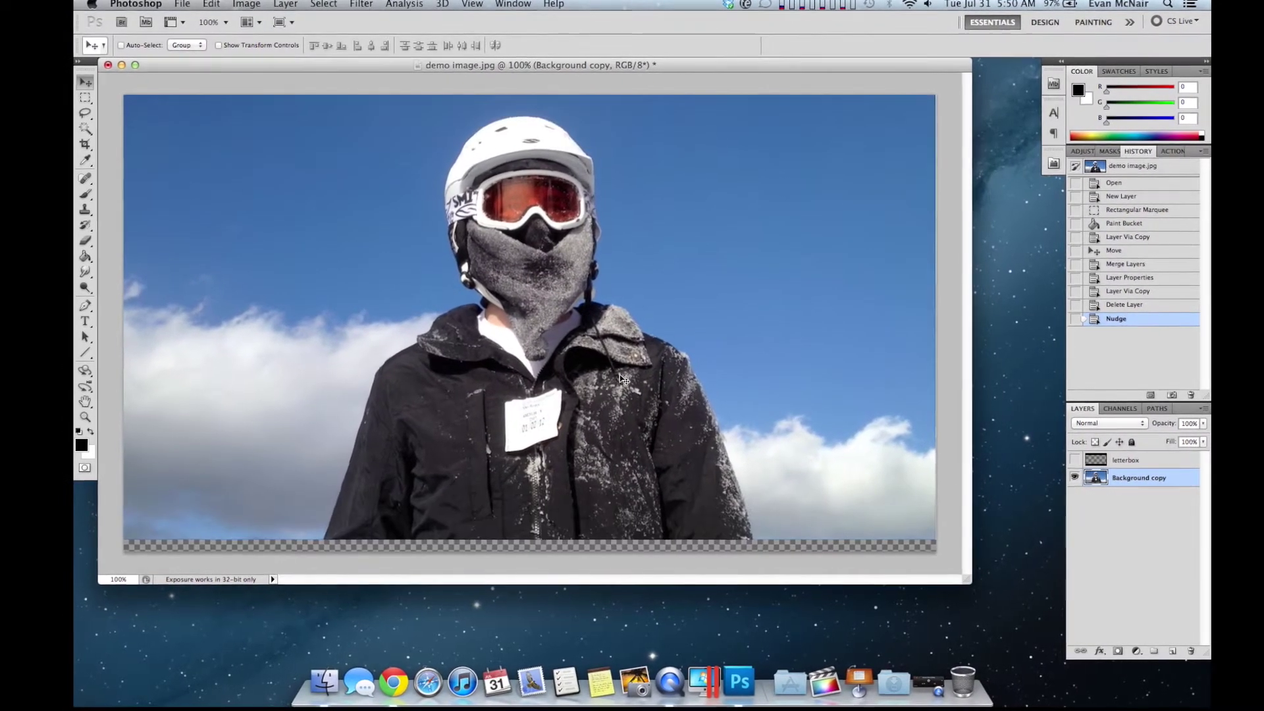
{"action": "key", "text": "Up"}
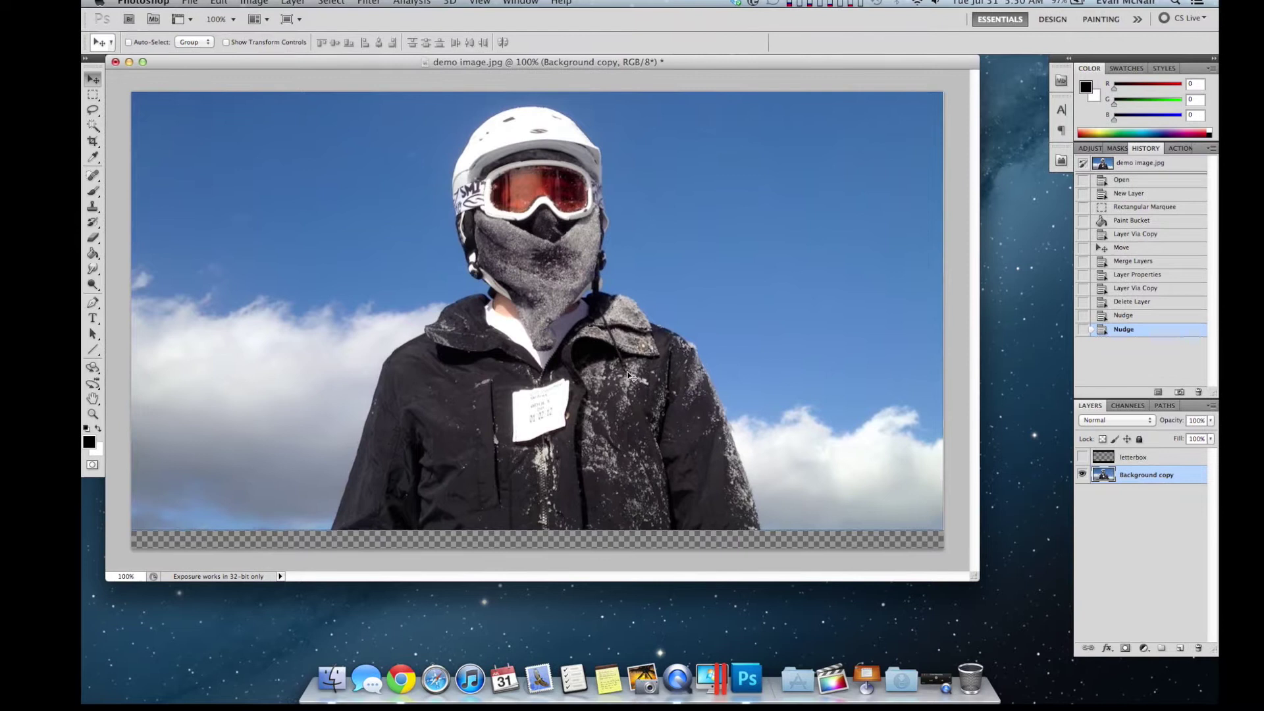
{"action": "key", "text": "shift+Up"}
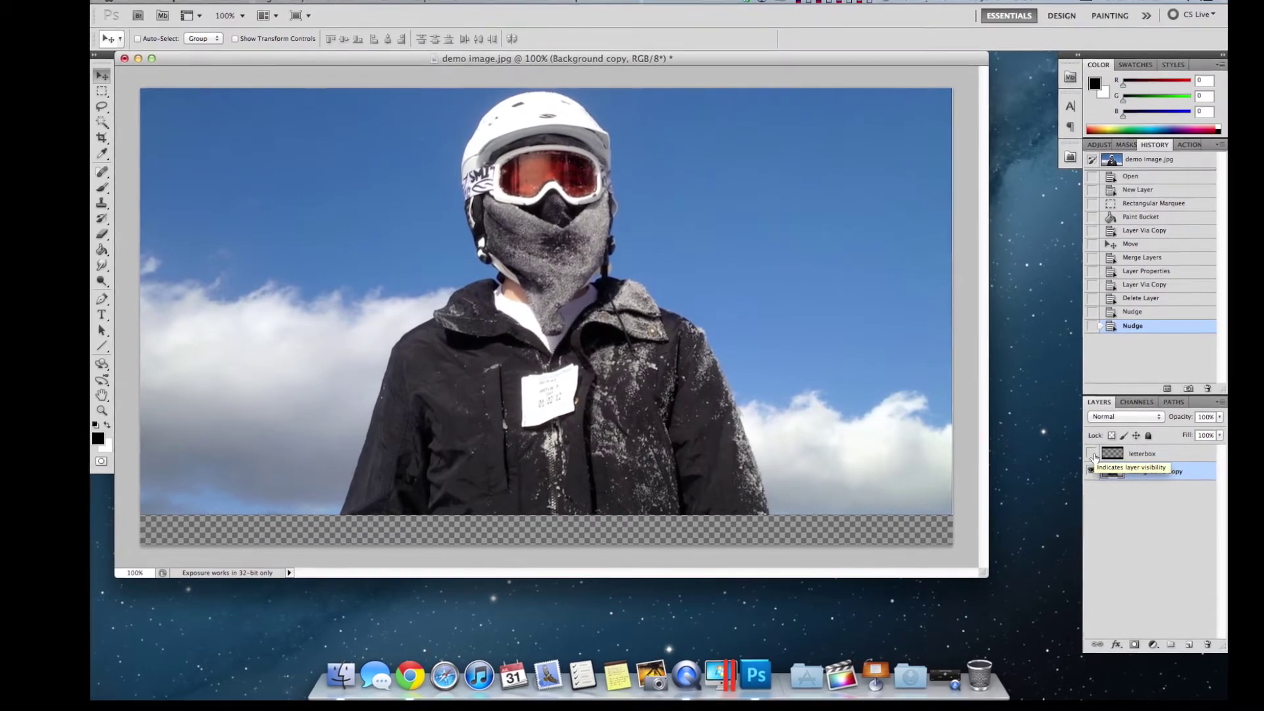
Unhide and select the letterbox layer, then add a pixel mask from the Masks panel
{"action": "left_click", "coordinate": [1093, 453]}
{"action": "left_click", "coordinate": [1148, 454]}
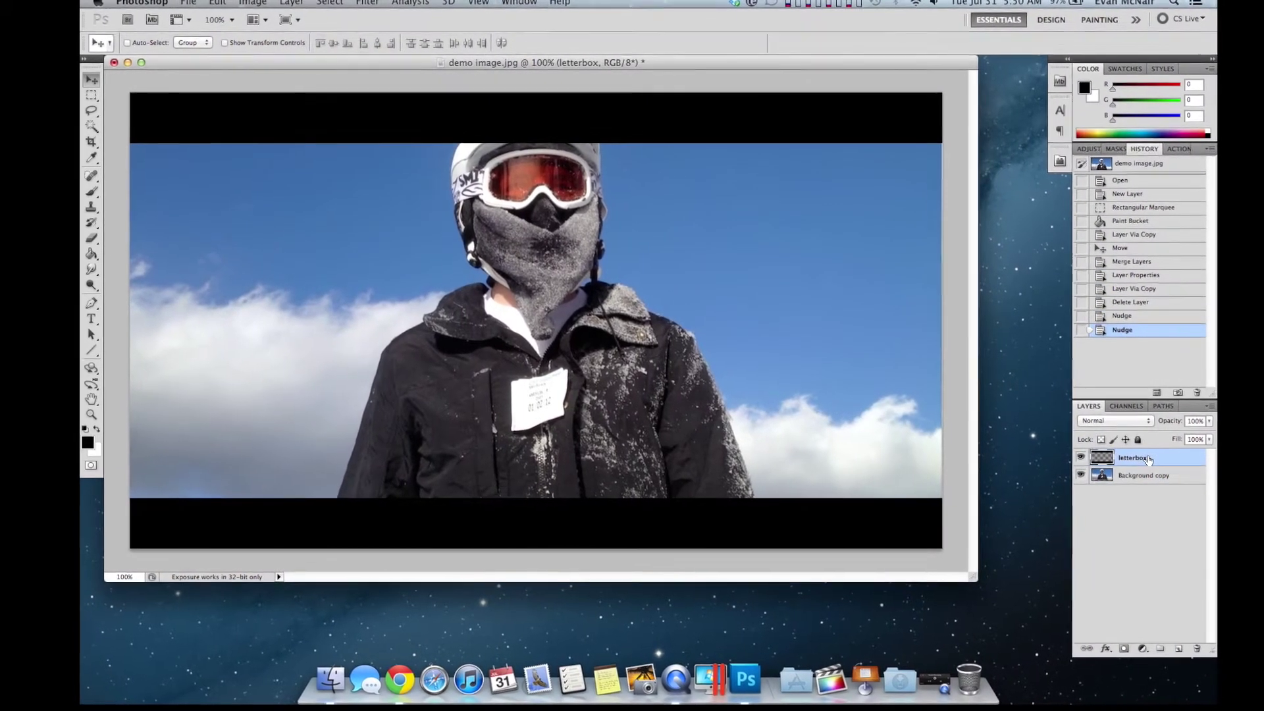
{"action": "left_click", "coordinate": [1114, 149]}
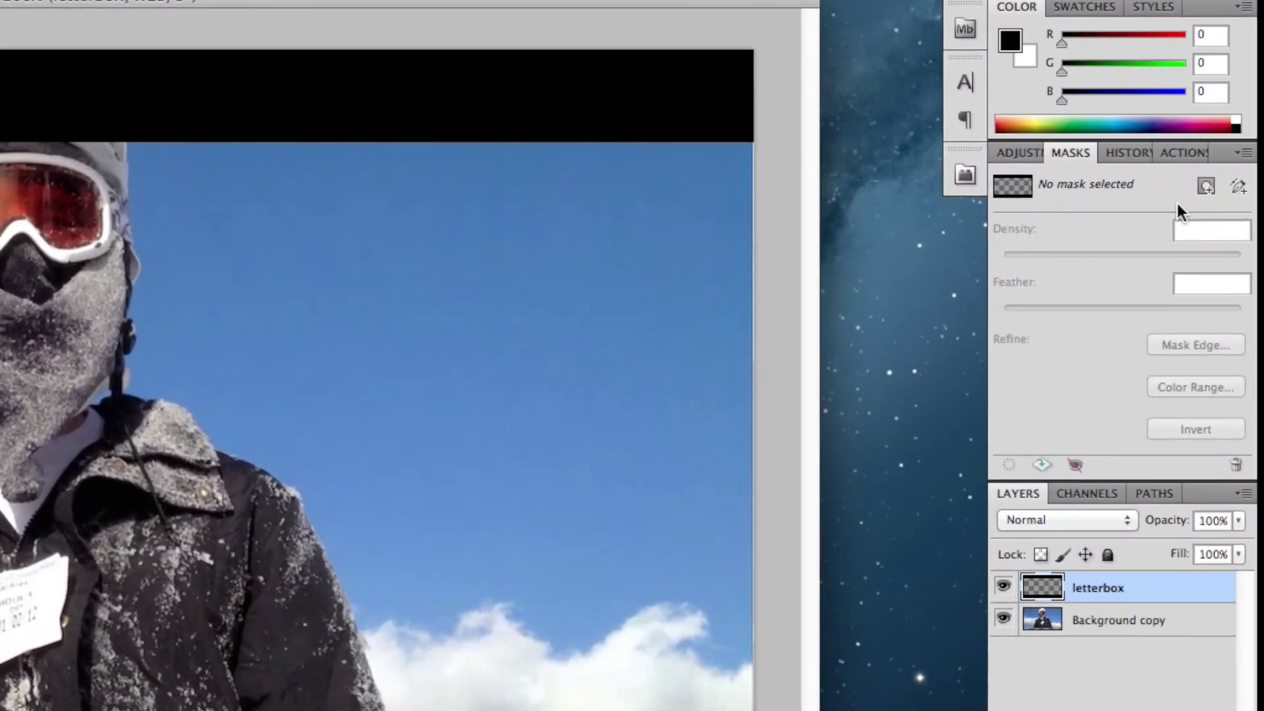
{"action": "left_click", "coordinate": [1208, 186]}
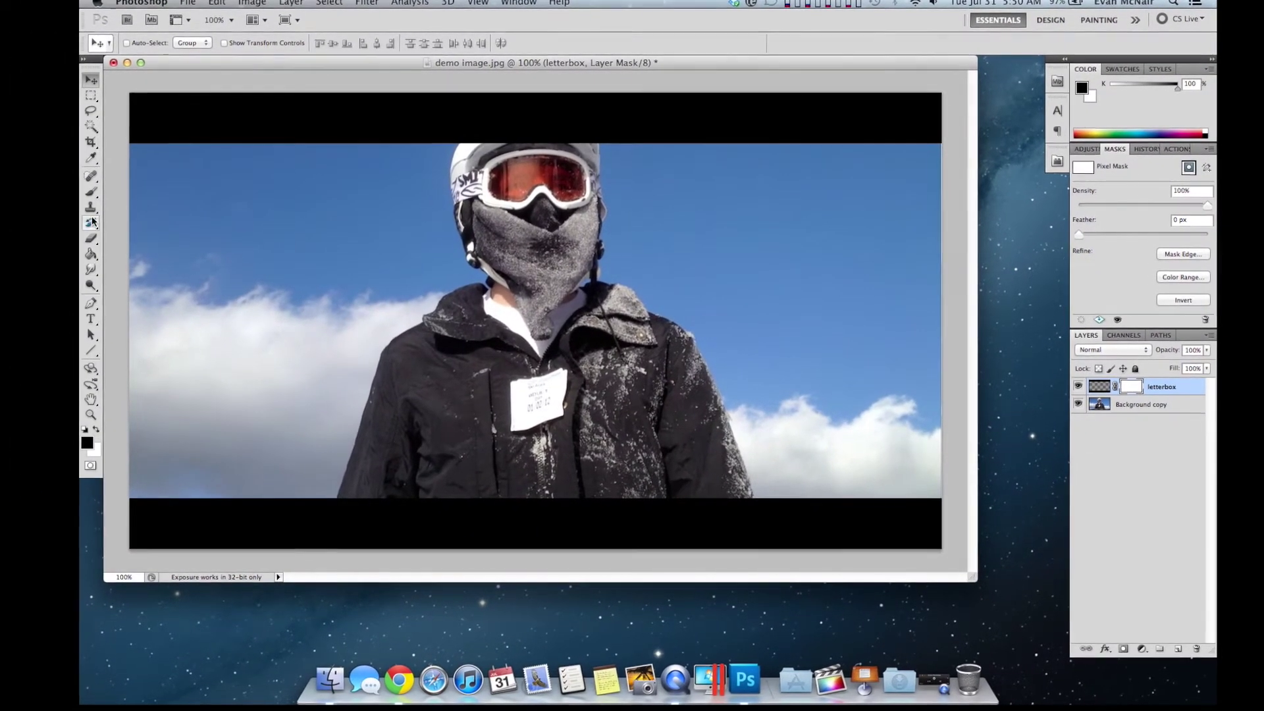
Set the Brush to 30 px and paint black on the letterbox mask over the helmet top
{"action": "key", "text": "b"}
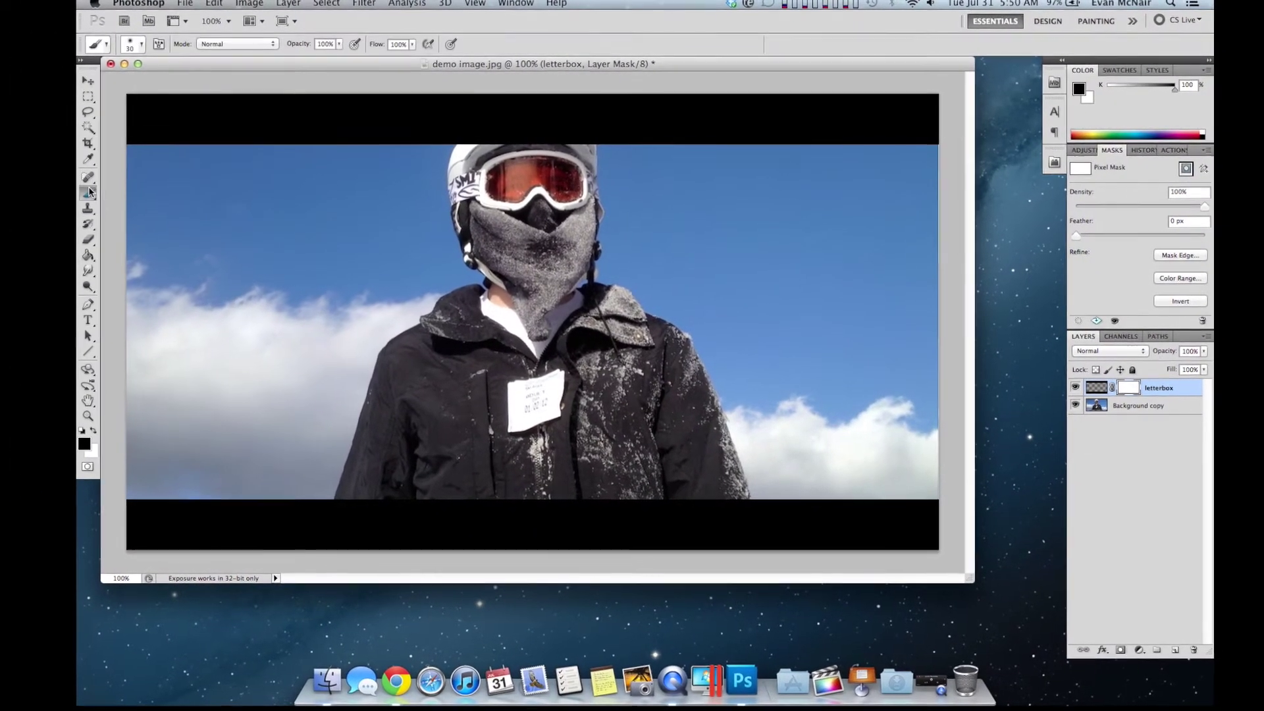
{"action": "right_click", "coordinate": [183, 96]}
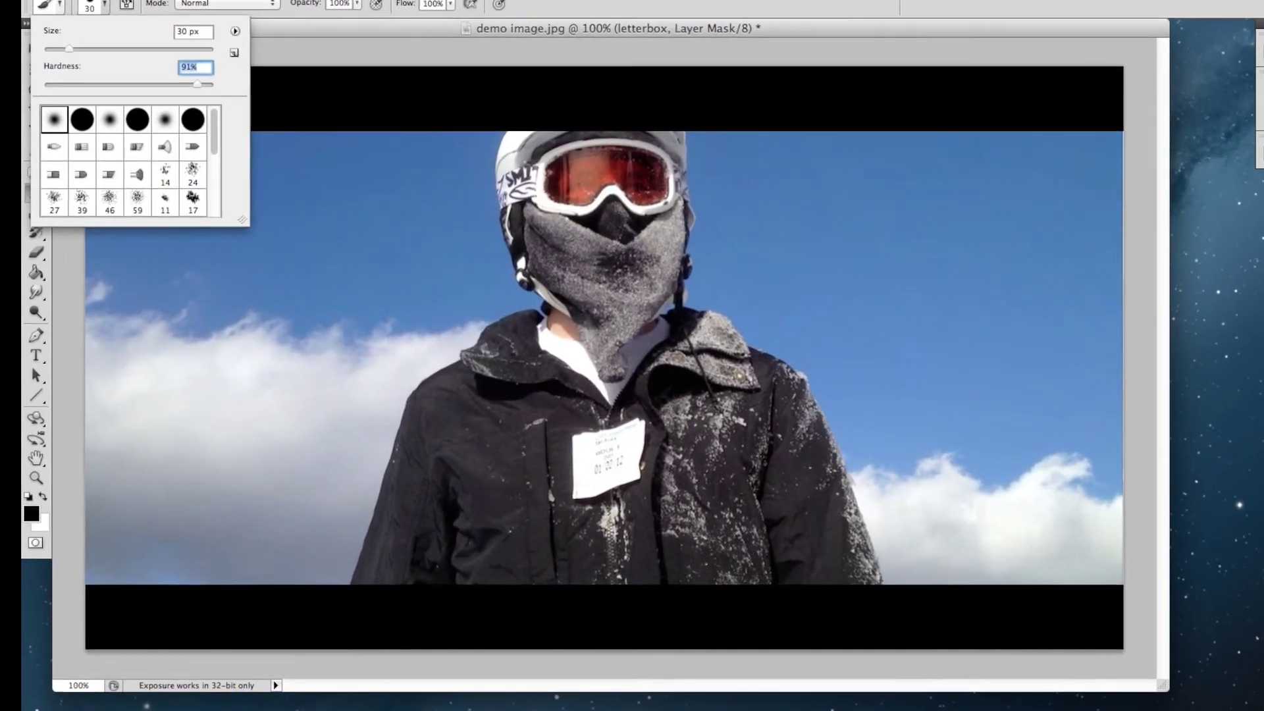
{"action": "left_click", "coordinate": [672, 128]}
{"action": "left_click_drag", "start_coordinate": [669, 114], "coordinate": [568, 137]}
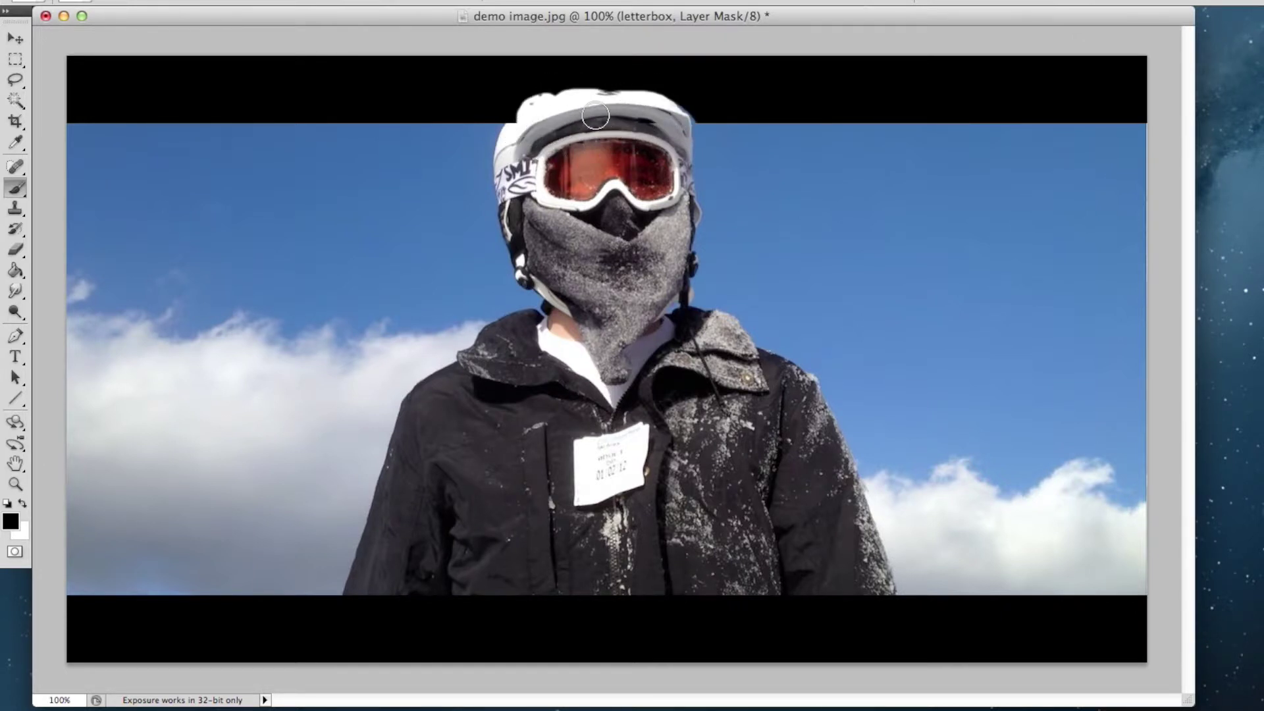
{"action": "scroll", "coordinate": [595, 117], "scroll_direction": "up", "scroll_amount": 5}
{"action": "scroll", "coordinate": [595, 118], "scroll_direction": "down", "scroll_amount": 2}
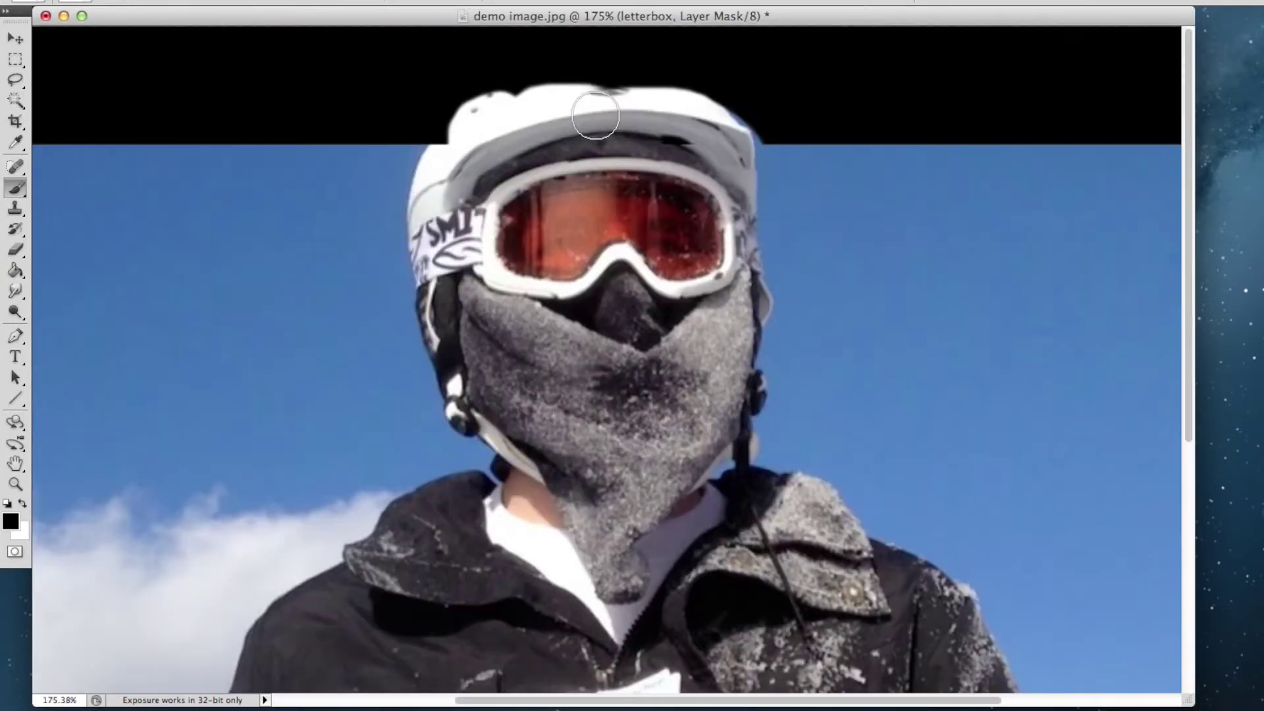
{"action": "scroll", "coordinate": [596, 117], "scroll_direction": "up", "scroll_amount": 3}
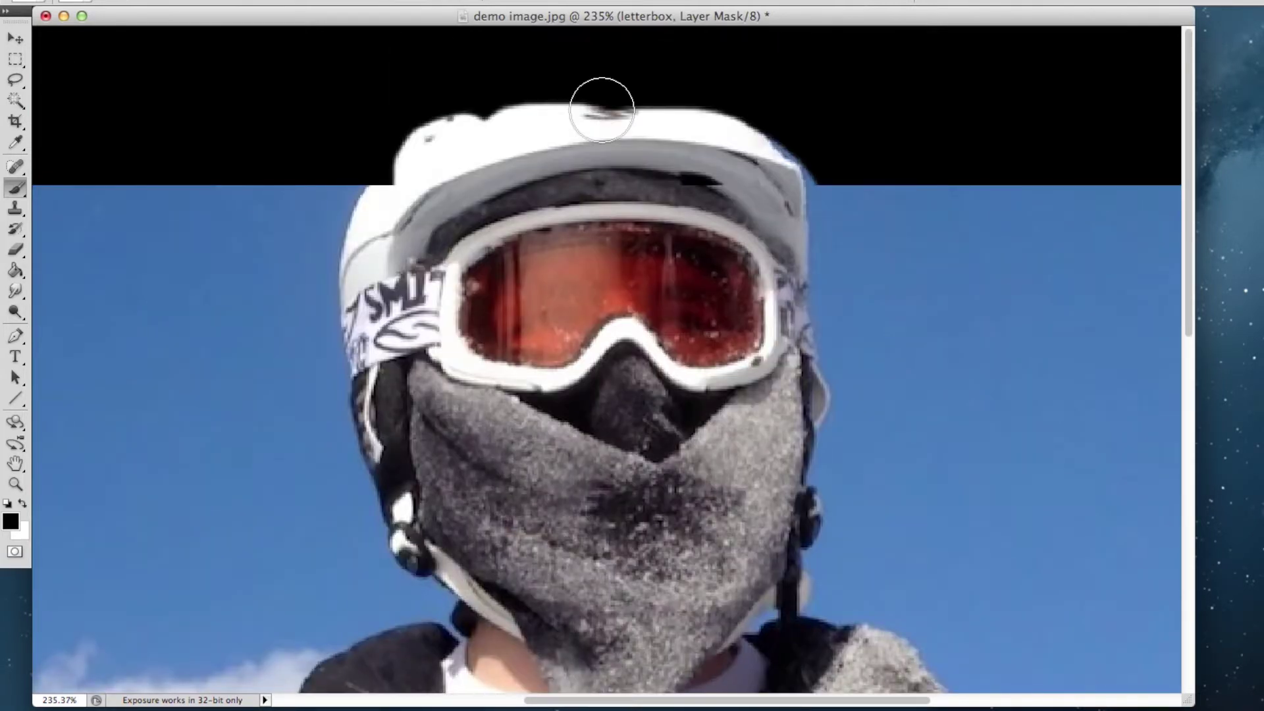
Paint more of the letterbox mask to reveal the helmet top and its left edge
{"action": "mouse_move", "coordinate": [710, 158]}
{"action": "left_mouse_down"}
{"action": "mouse_move", "coordinate": [790, 148]}
{"action": "mouse_move", "coordinate": [589, 98]}
{"action": "left_mouse_up"}
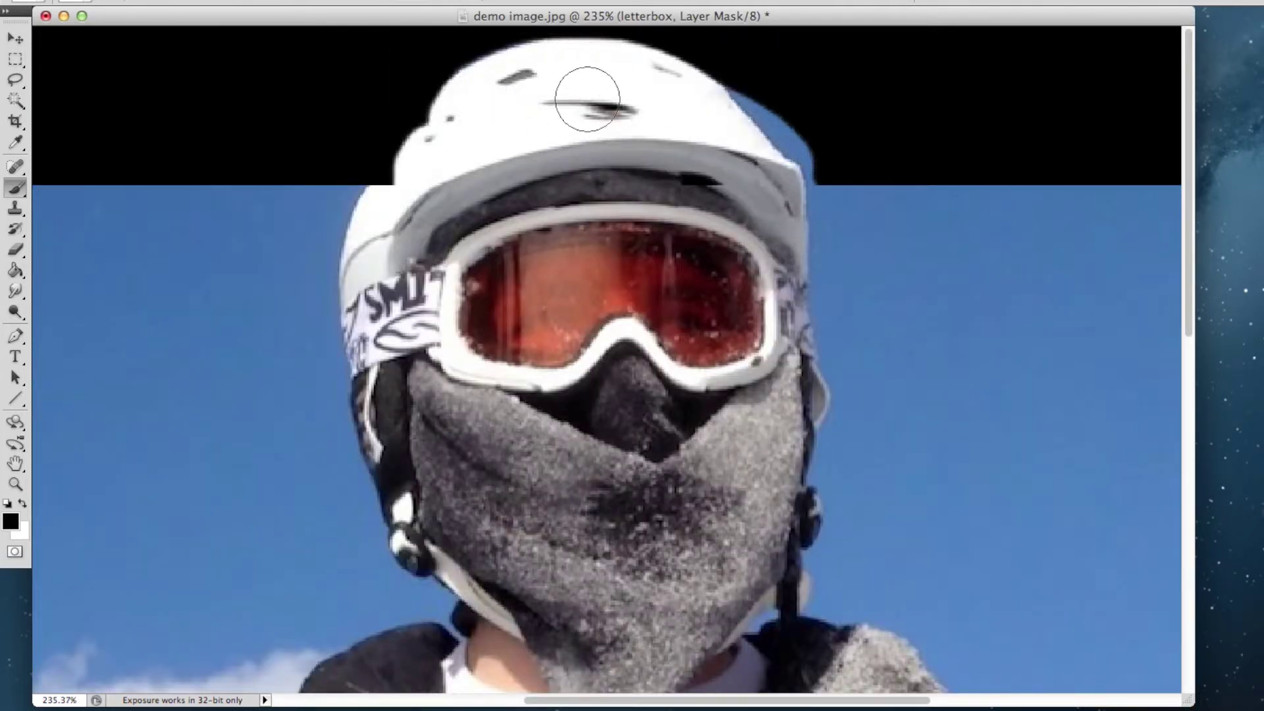
{"action": "left_click_drag", "start_coordinate": [454, 132], "coordinate": [512, 69]}
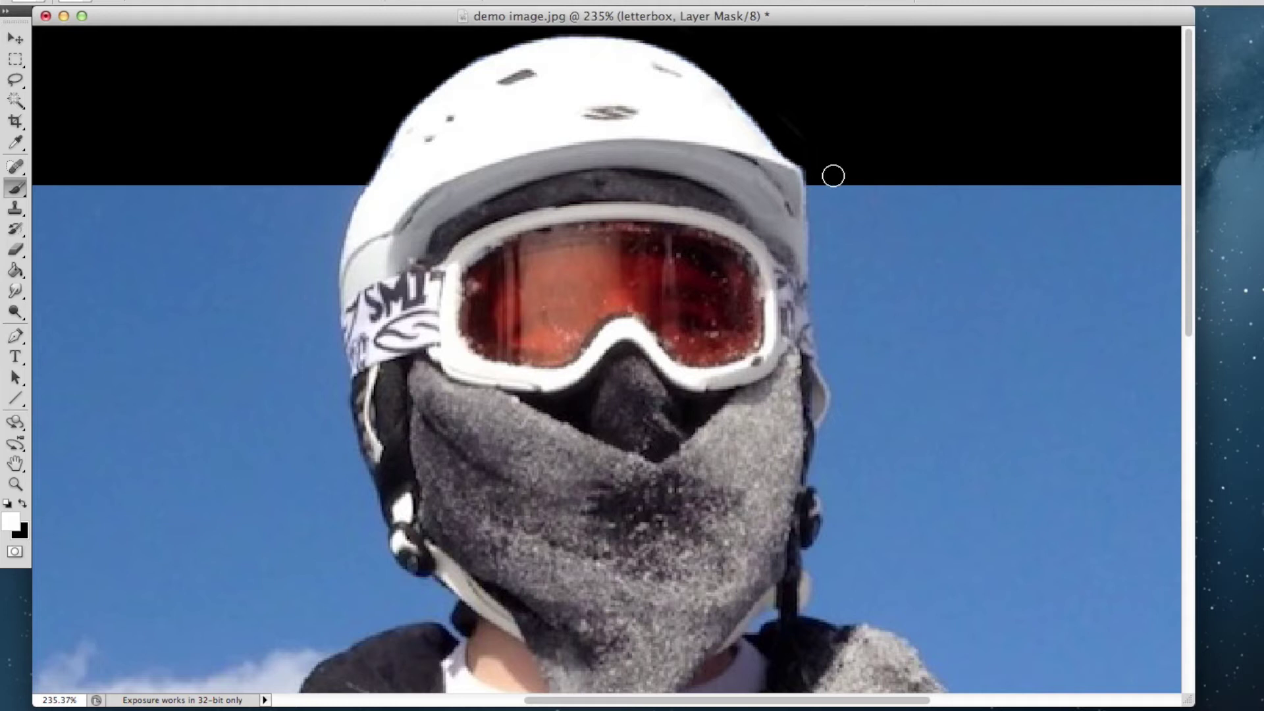
{"action": "left_click", "coordinate": [814, 181]}
{"action": "scroll", "coordinate": [864, 195], "scroll_direction": "down", "scroll_amount": 1}
{"action": "scroll", "coordinate": [864, 195], "scroll_direction": "down", "scroll_amount": 1}
{"action": "scroll", "coordinate": [865, 195], "scroll_direction": "down", "scroll_amount": 1}
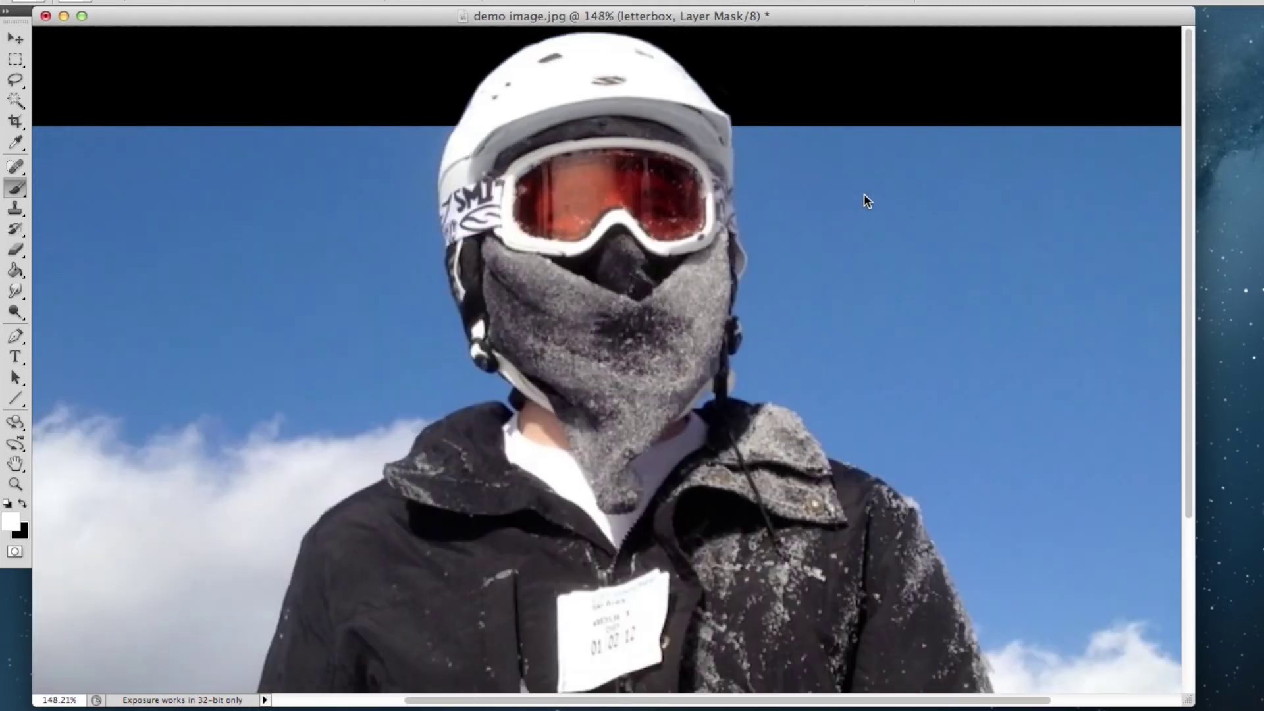
{"action": "scroll", "coordinate": [863, 195], "scroll_direction": "down", "scroll_amount": 1}
{"action": "scroll", "coordinate": [865, 194], "scroll_direction": "down", "scroll_amount": 1}
{"action": "scroll", "coordinate": [864, 194], "scroll_direction": "down", "scroll_amount": 1}
{"action": "scroll", "coordinate": [864, 194], "scroll_direction": "down", "scroll_amount": 1}
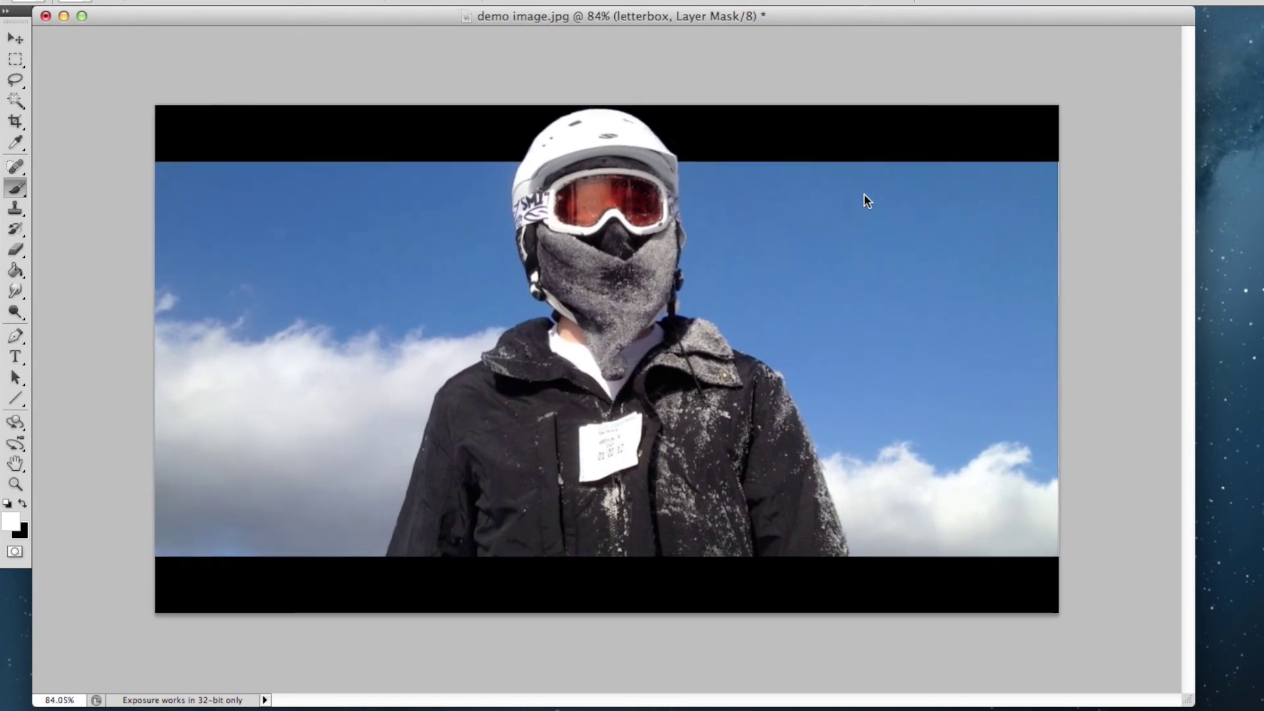
{"action": "scroll", "coordinate": [863, 194], "scroll_direction": "up", "scroll_amount": 1}
{"action": "scroll", "coordinate": [864, 194], "scroll_direction": "up", "scroll_amount": 1}
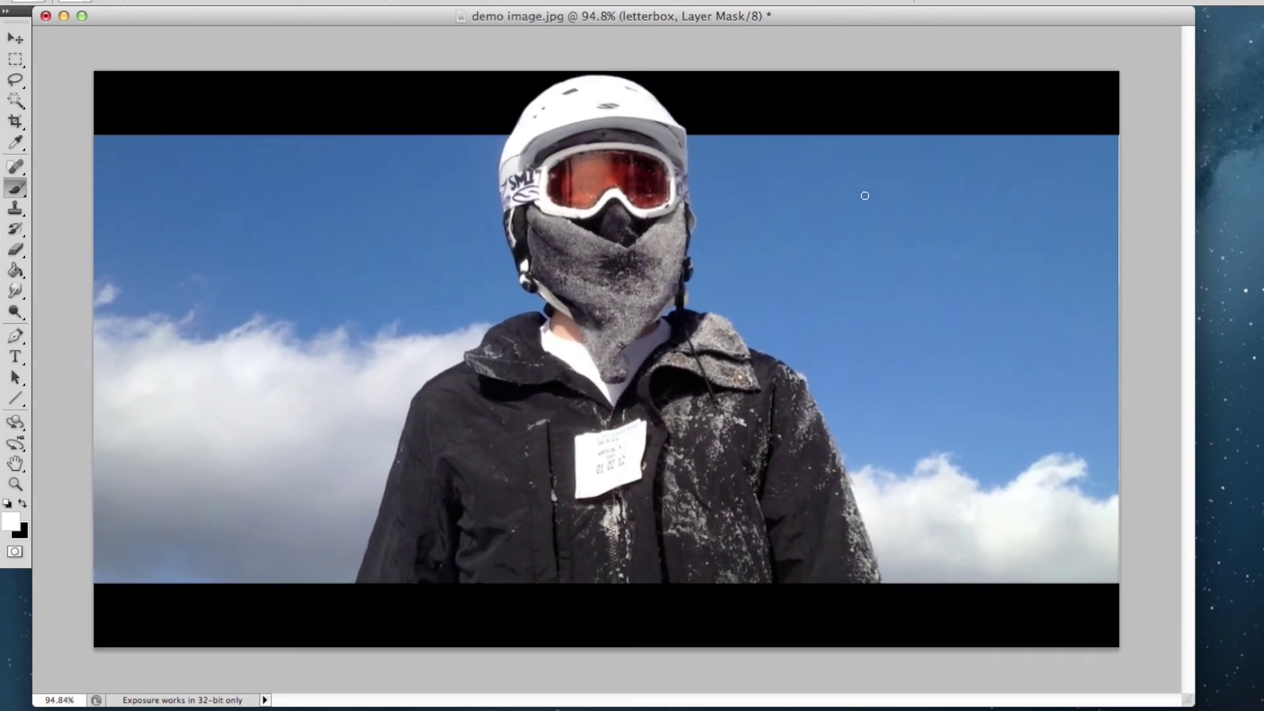